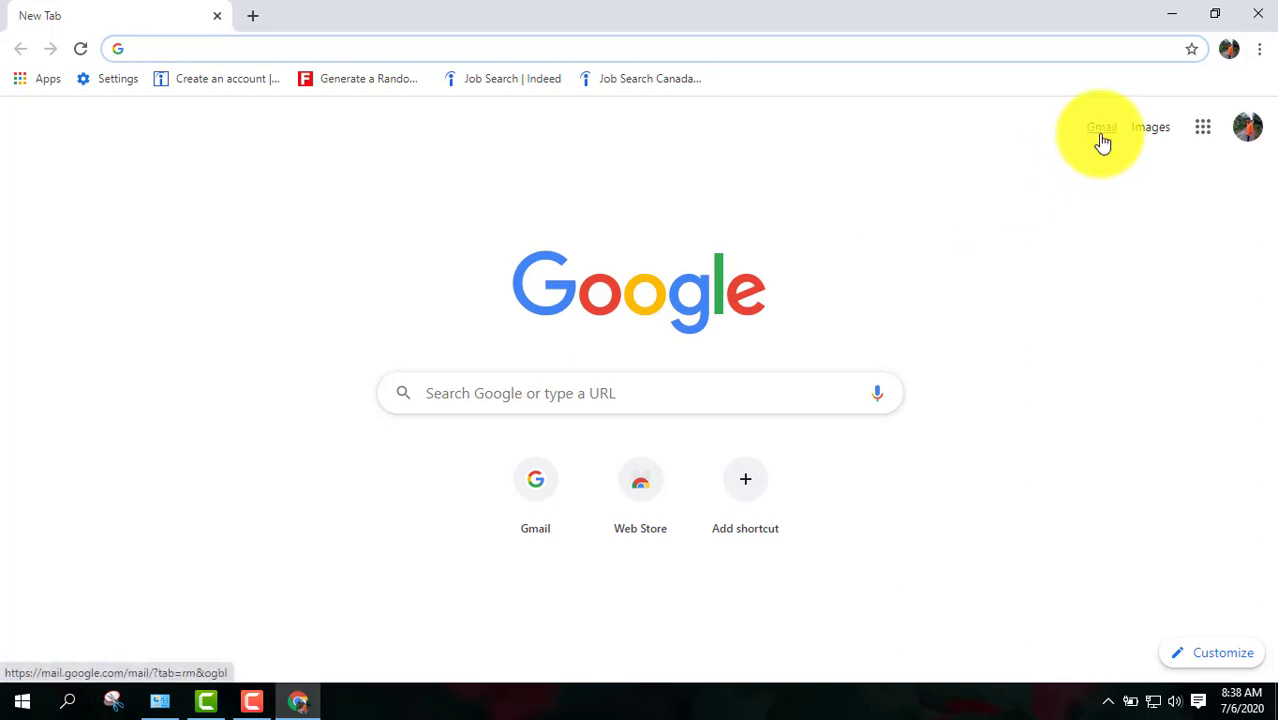
# - Check which Google account is signed in to the browser
pyautogui.click(1248, 128)
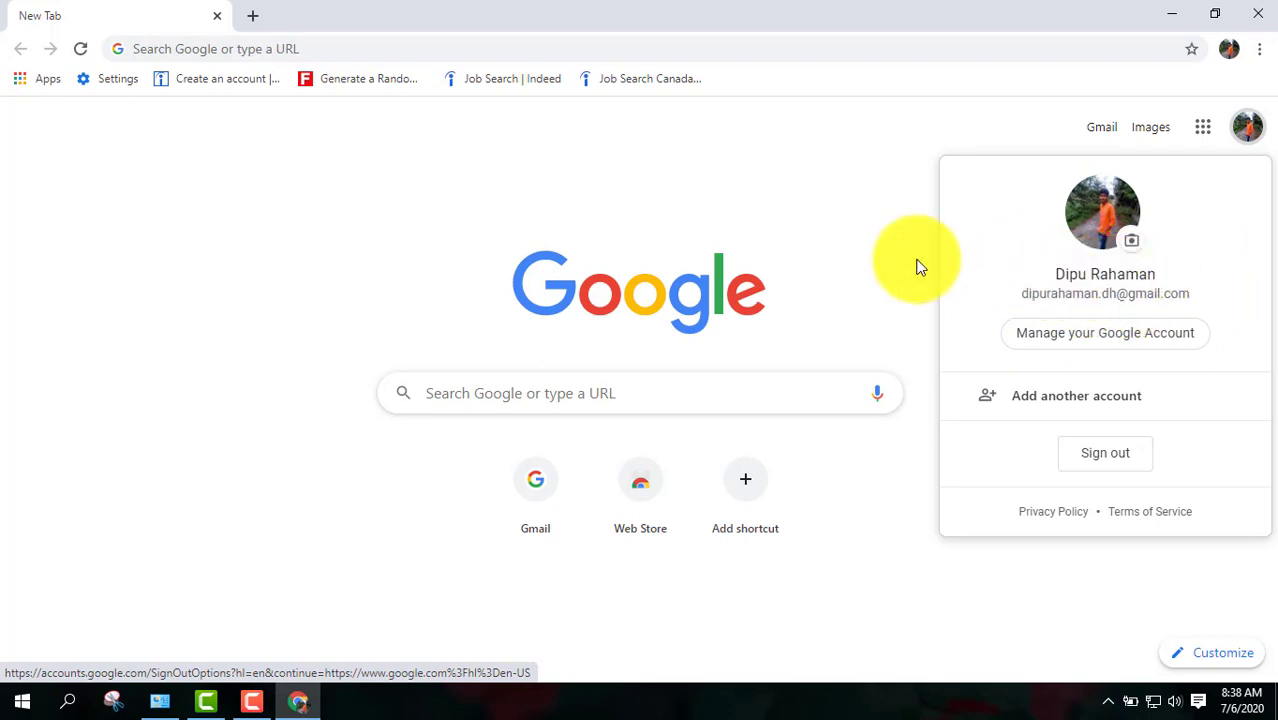
pyautogui.click(857, 228)
# - Open a fresh browser tab in place of the current one and load fiverr.com
pyautogui.click(253, 18)
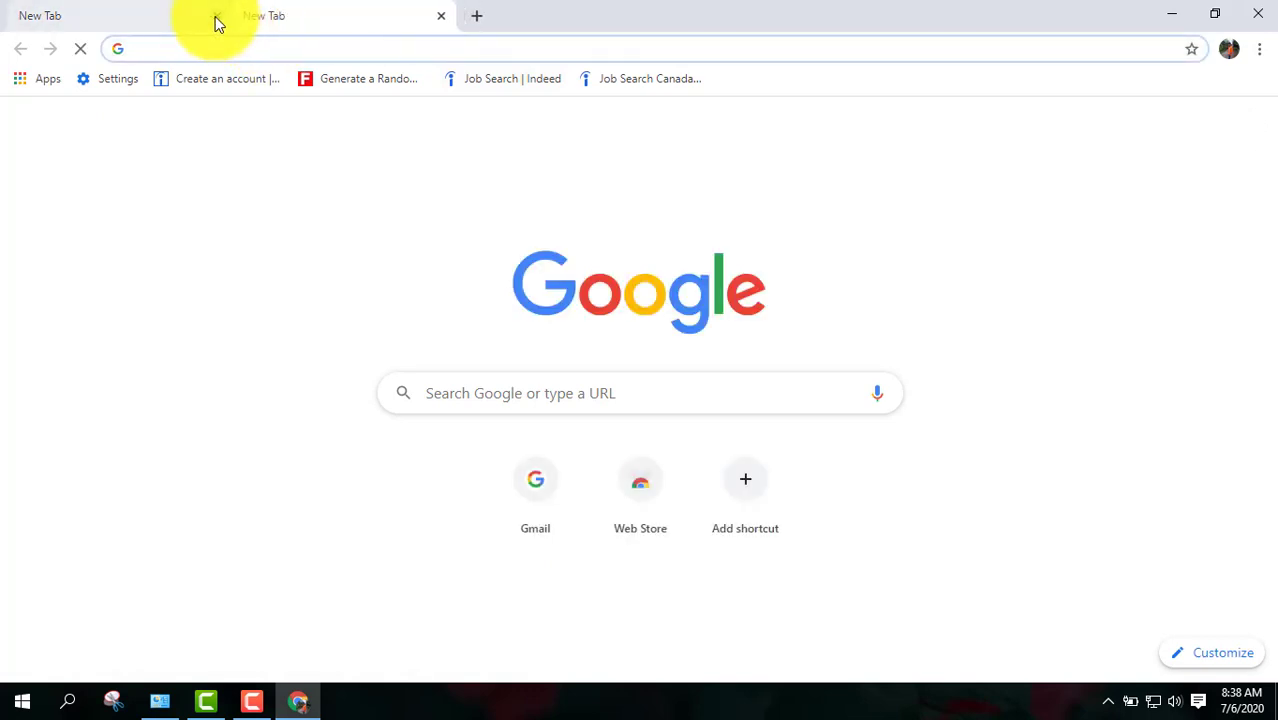
pyautogui.click(214, 17)
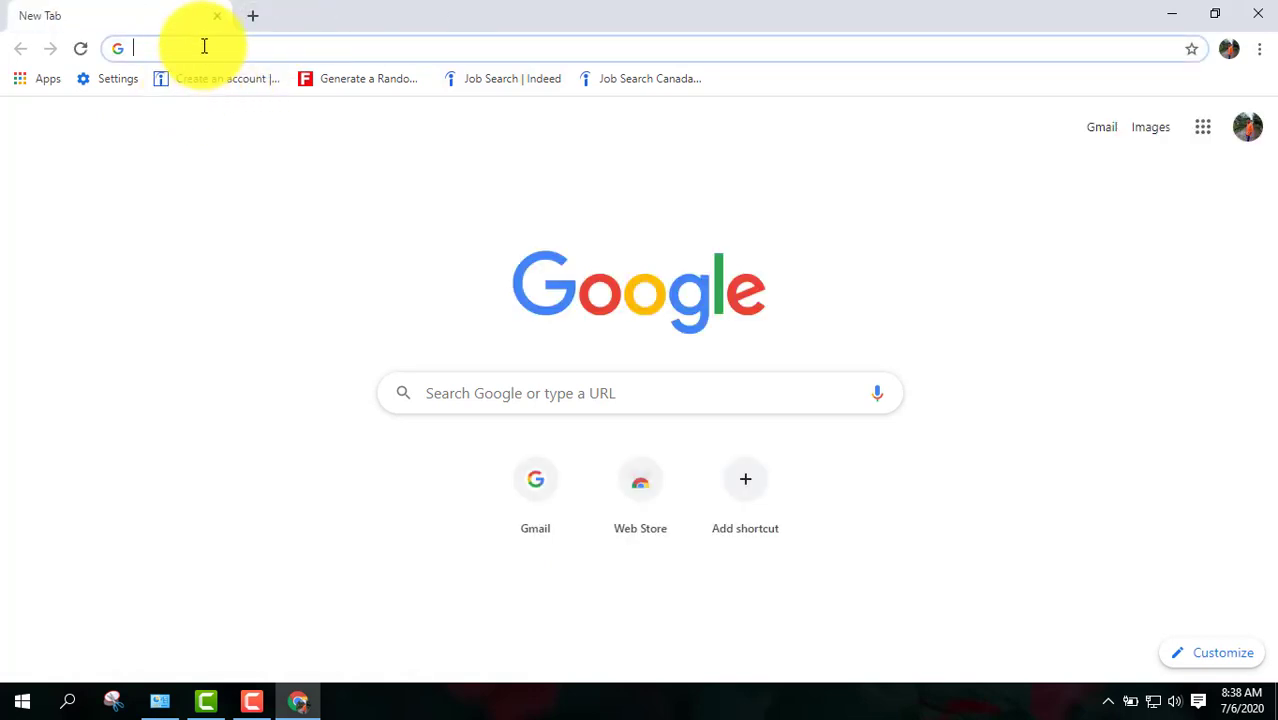
pyautogui.write('f')
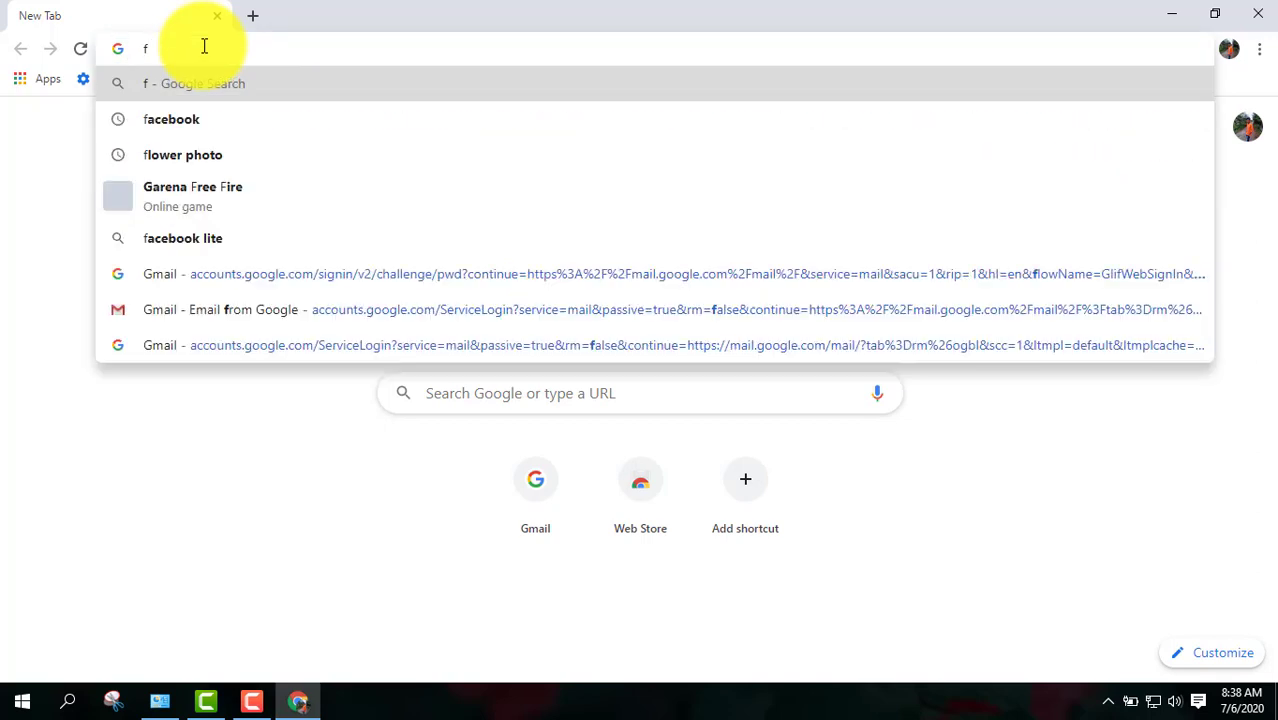
pyautogui.write('iverr')
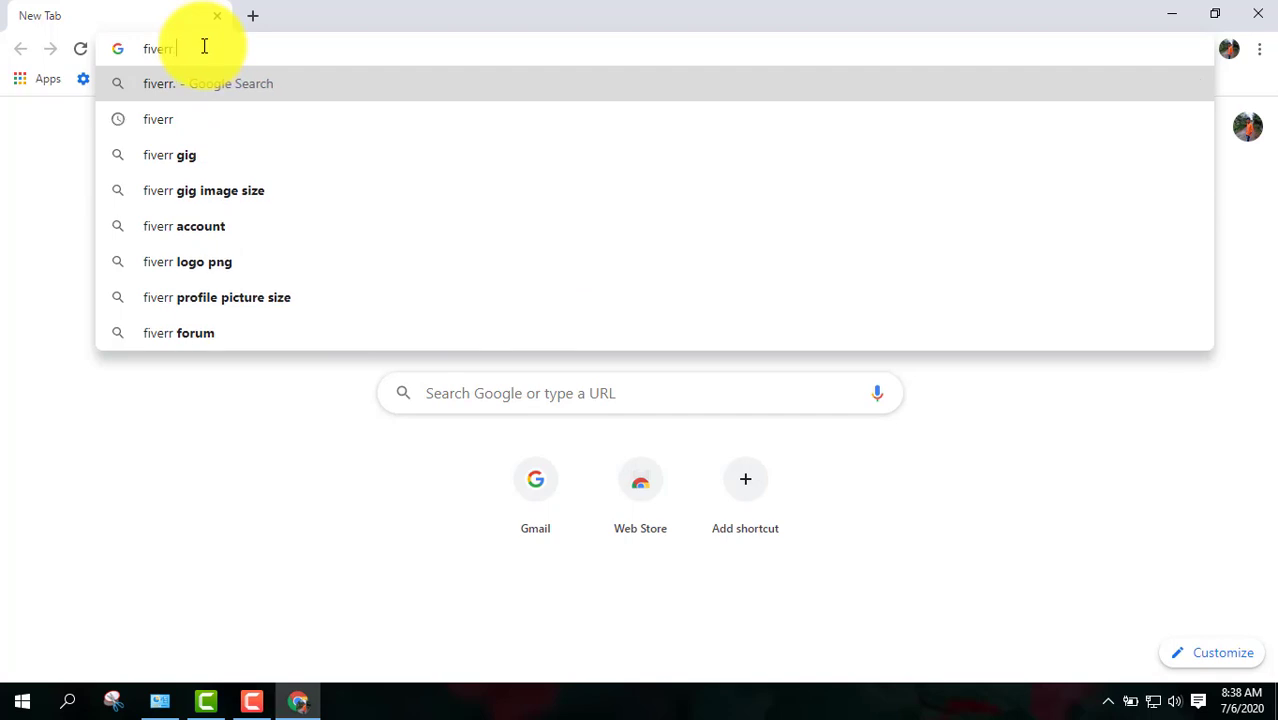
pyautogui.write('.com')
pyautogui.press('Return')
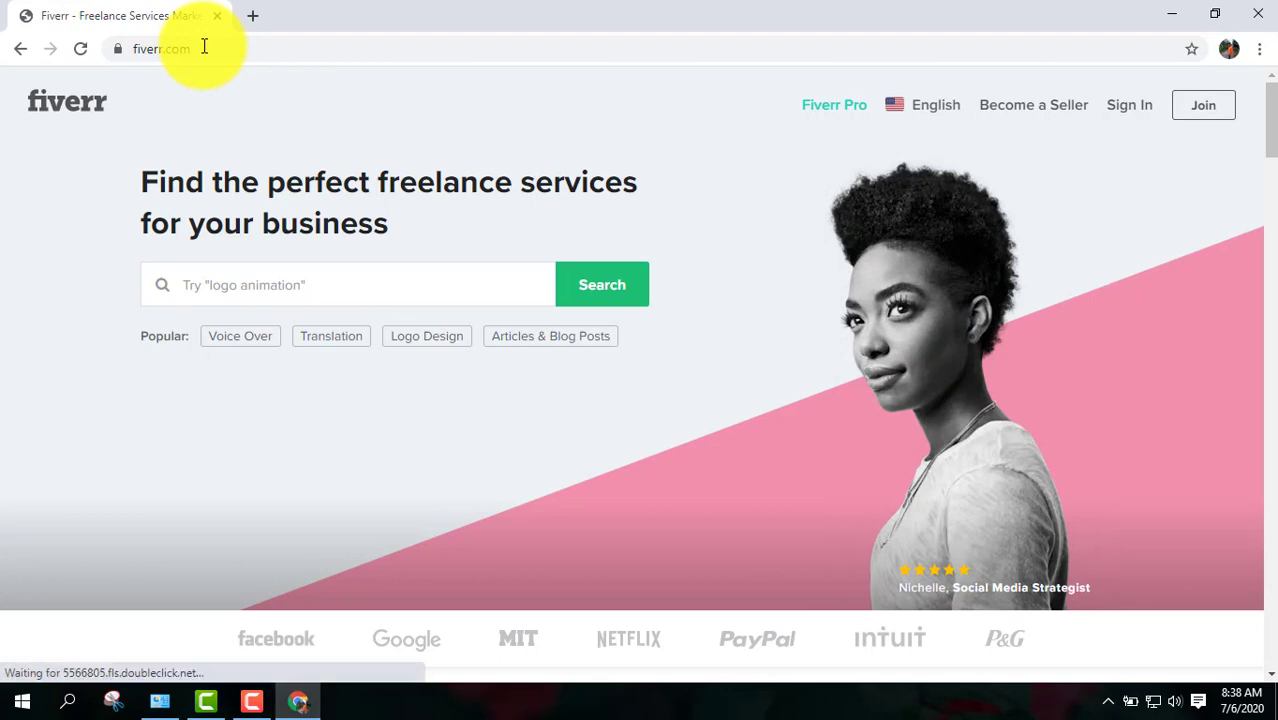
pyautogui.click(620, 630)
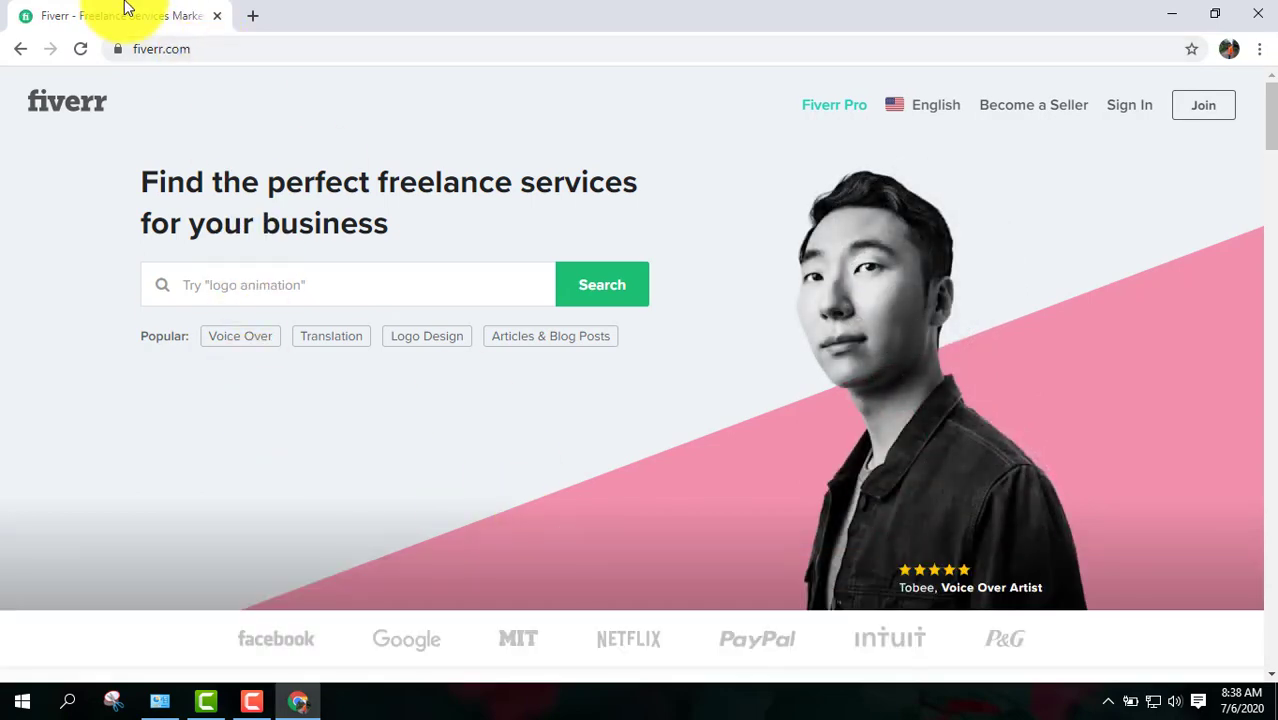
# - Open the Gmail inbox in a second browser tab, keeping the Fiverr page open
pyautogui.click(253, 16)
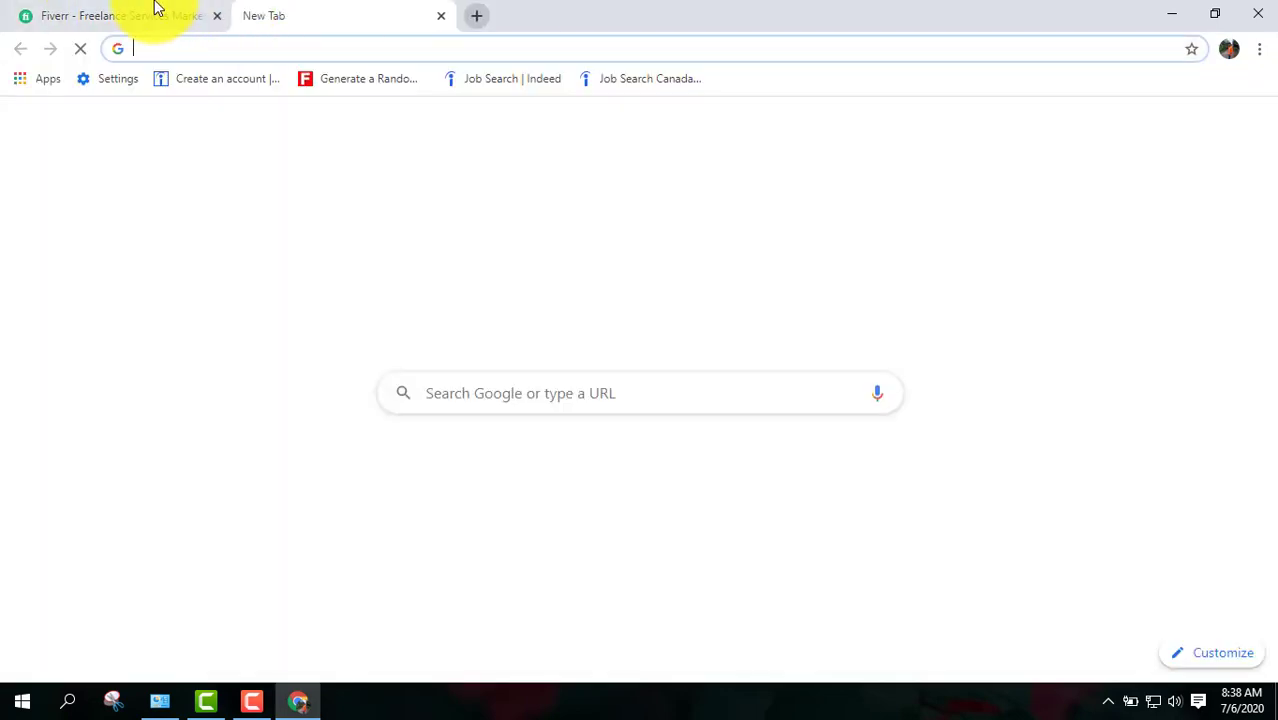
pyautogui.click(1100, 130)
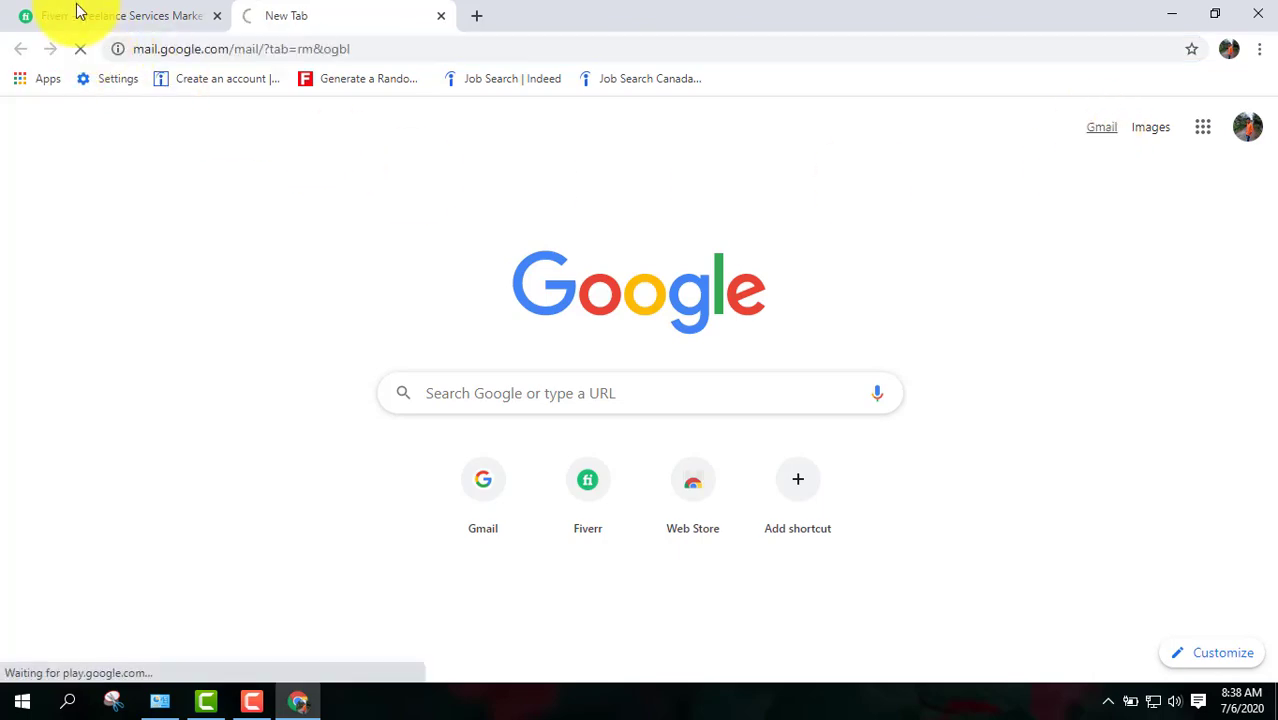
pyautogui.click(130, 12)
pyautogui.click(345, 16)
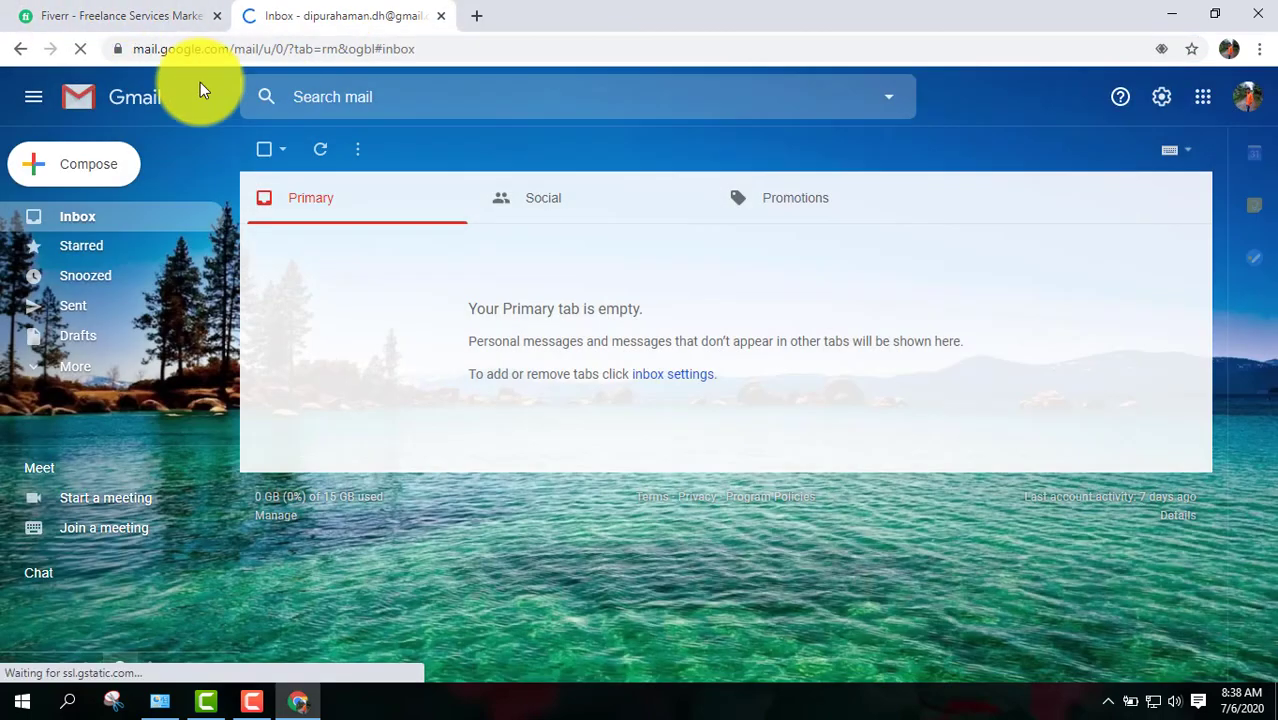
pyautogui.click(85, 10)
pyautogui.click(345, 16)
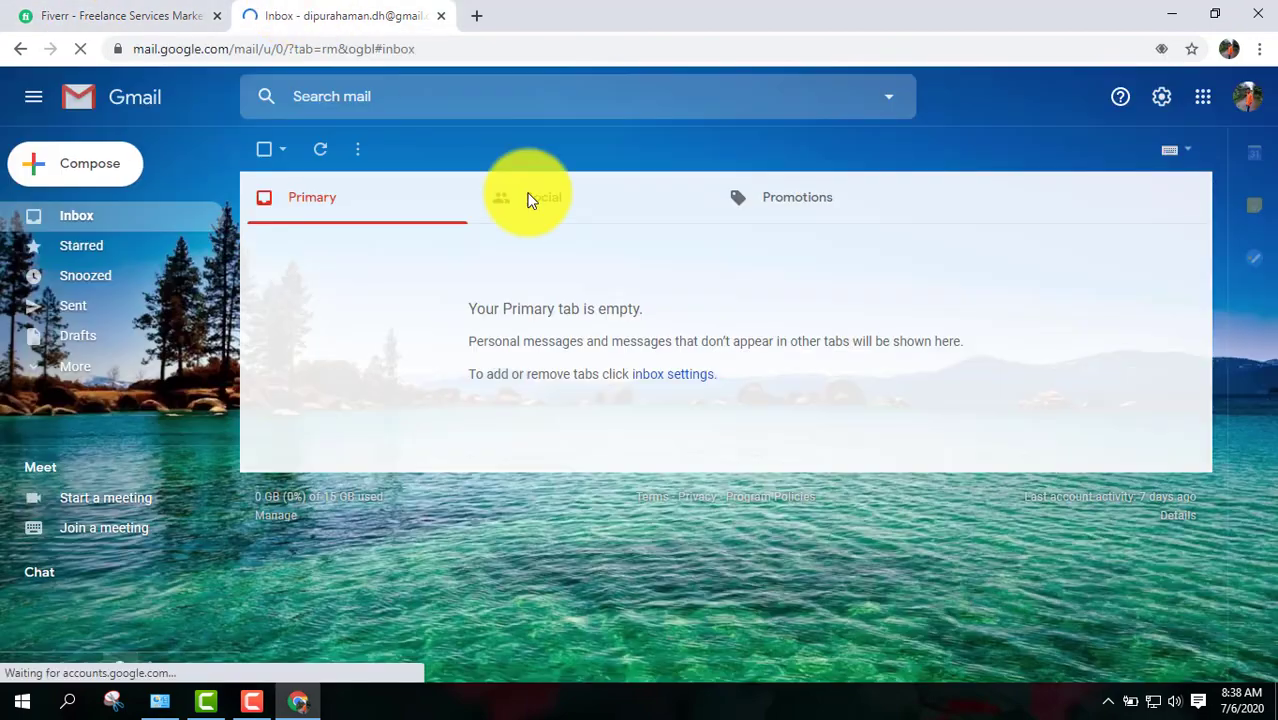
# - Open the Join form on Fiverr, and copy the account's email address from the Gmail profile details
pyautogui.click(165, 16)
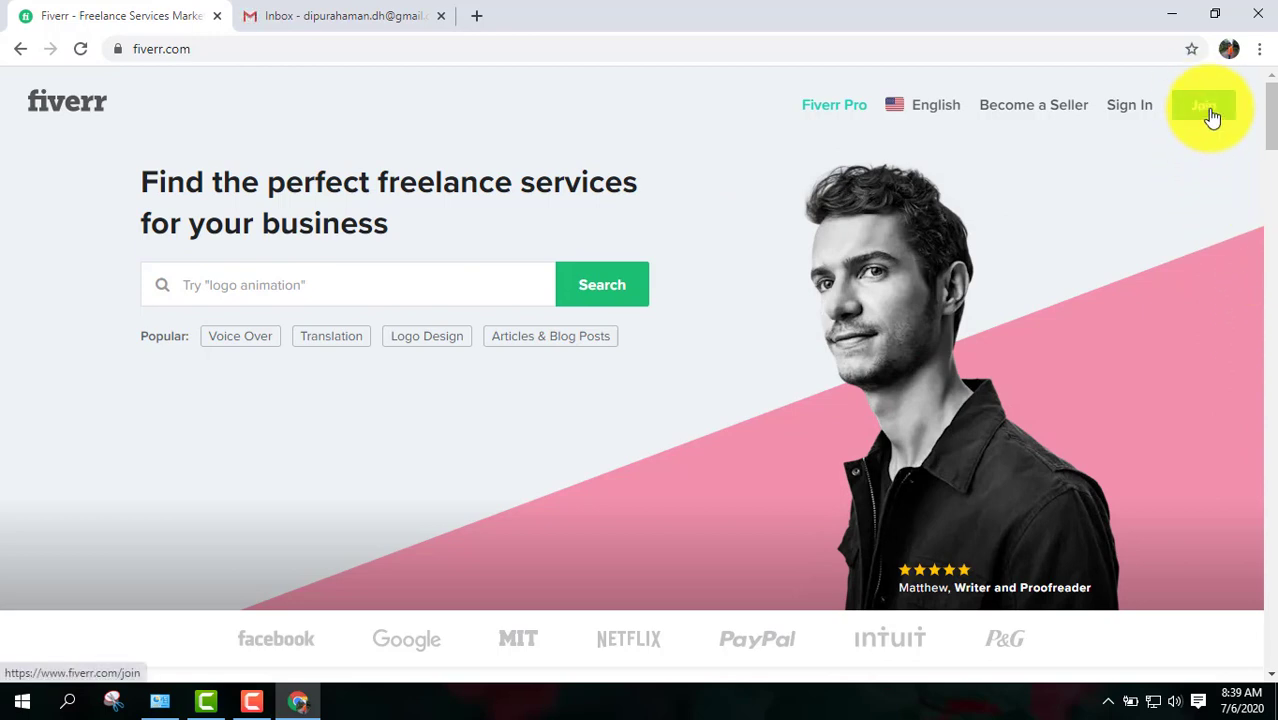
pyautogui.click(1207, 110)
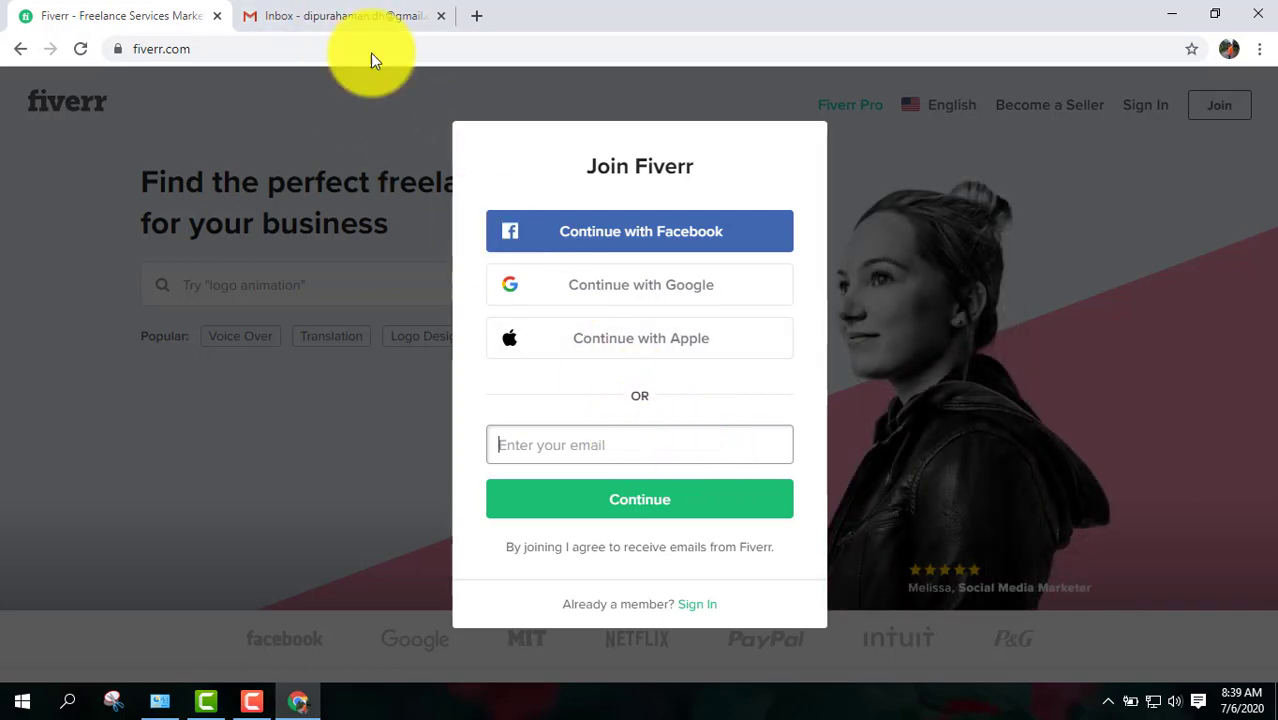
pyautogui.click(335, 15)
pyautogui.click(1246, 97)
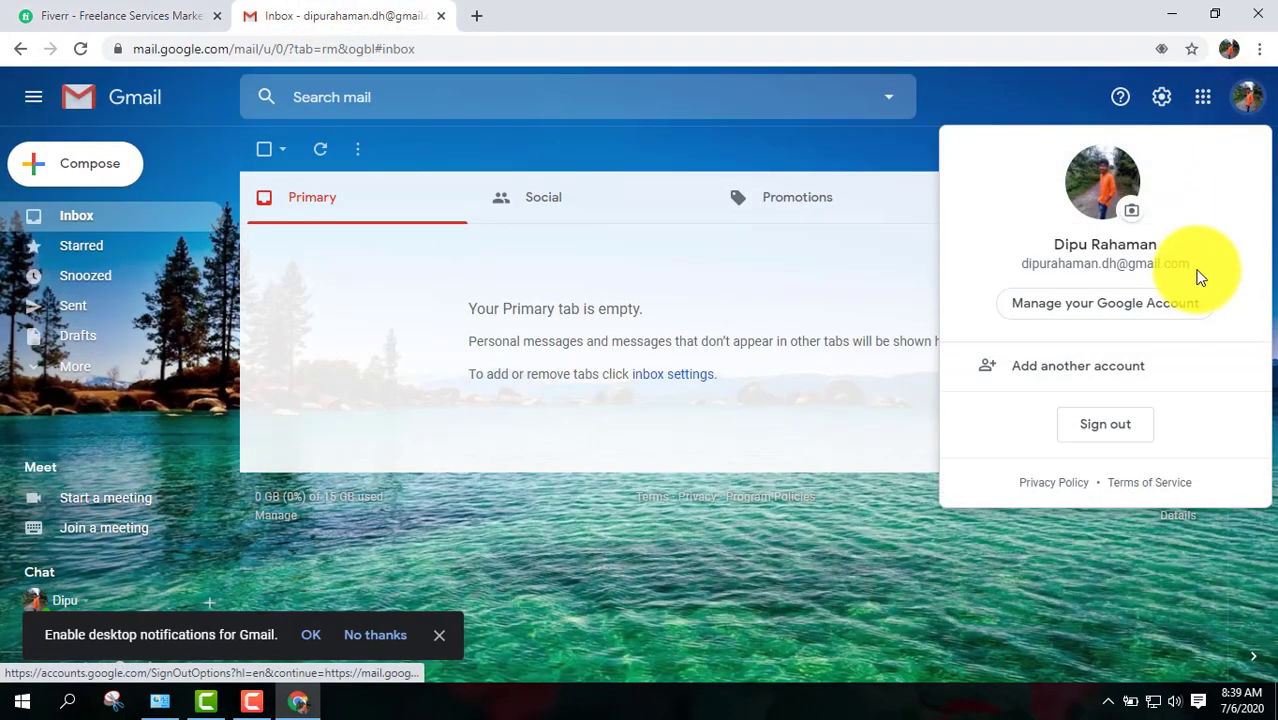
pyautogui.tripleClick(1107, 263)
pyautogui.hotkey('ctrl', 'c')
pyautogui.rightClick(1110, 266)
pyautogui.click(1120, 277)
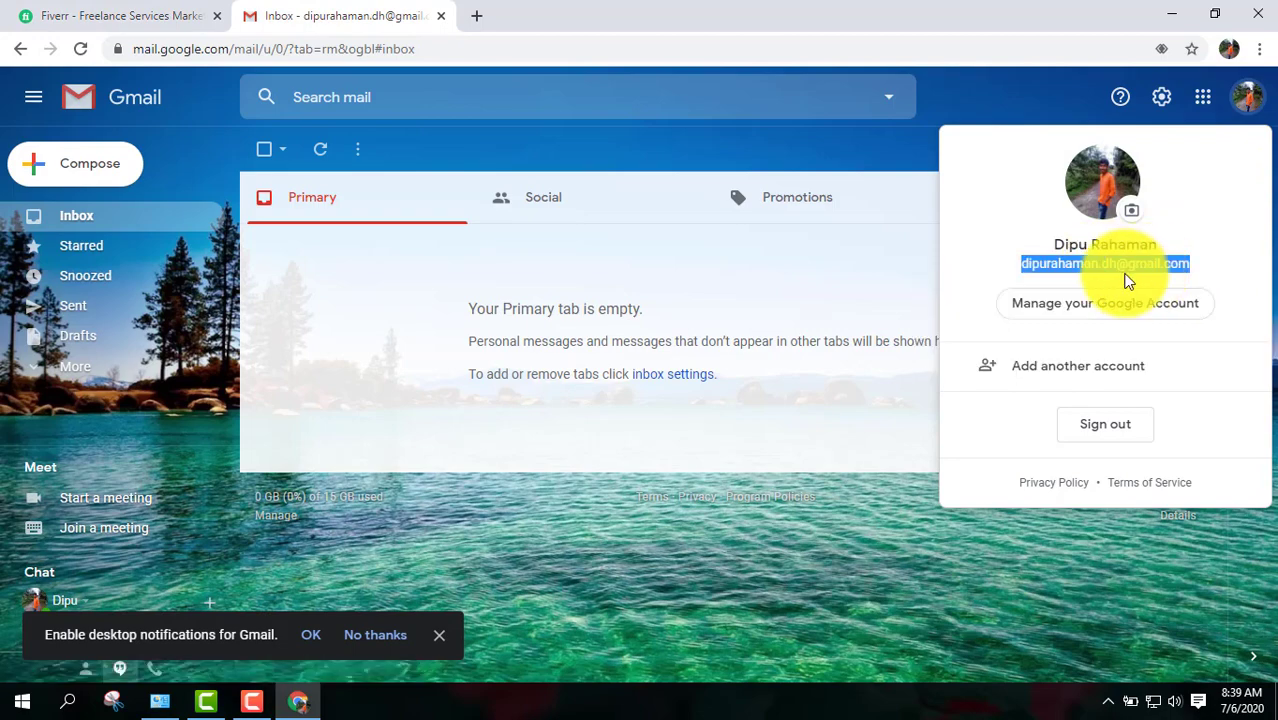
# - Paste the copied email address into the Join Fiverr form and continue to the username and password stage
pyautogui.click(884, 291)
pyautogui.click(165, 10)
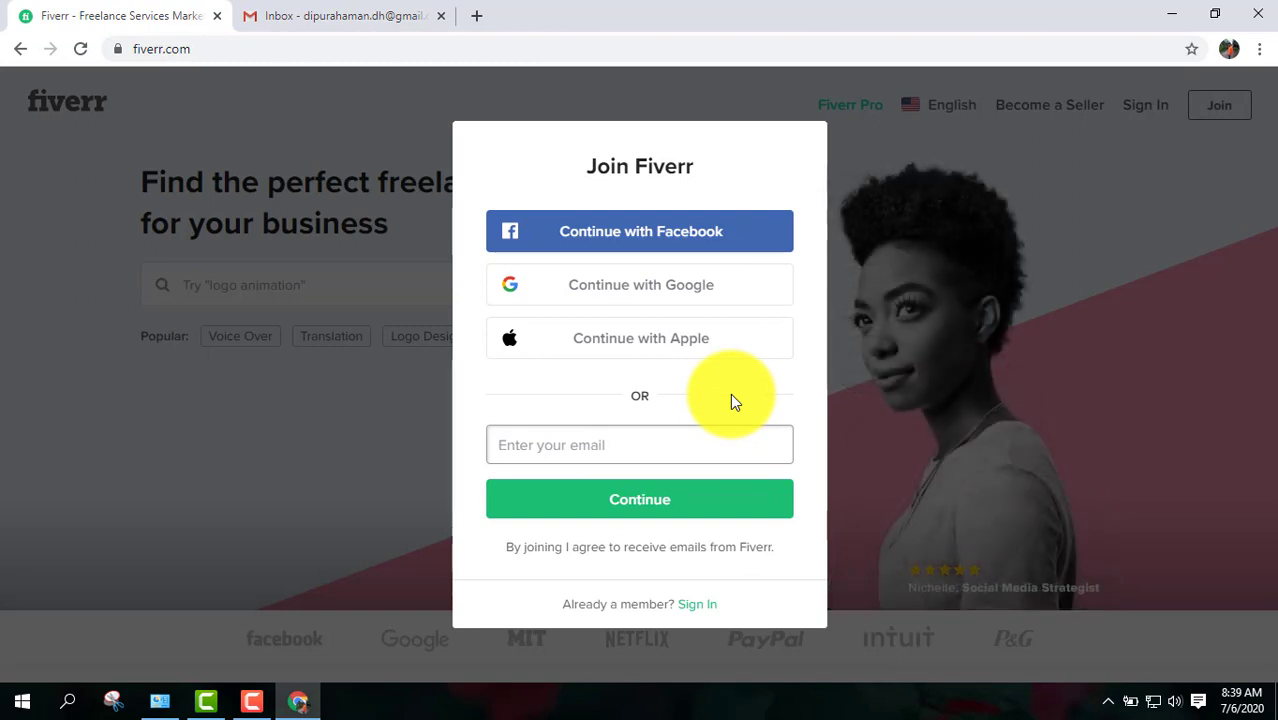
pyautogui.hotkey('ctrl', 'v')
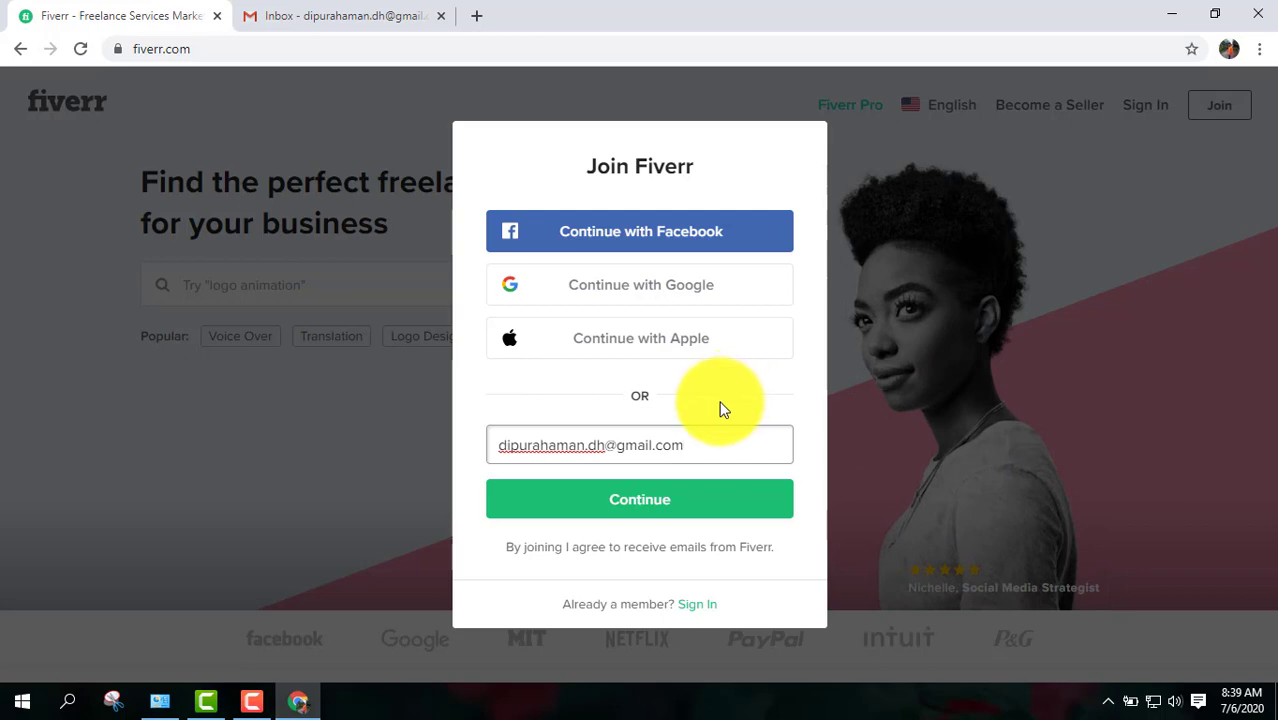
pyautogui.click(640, 508)
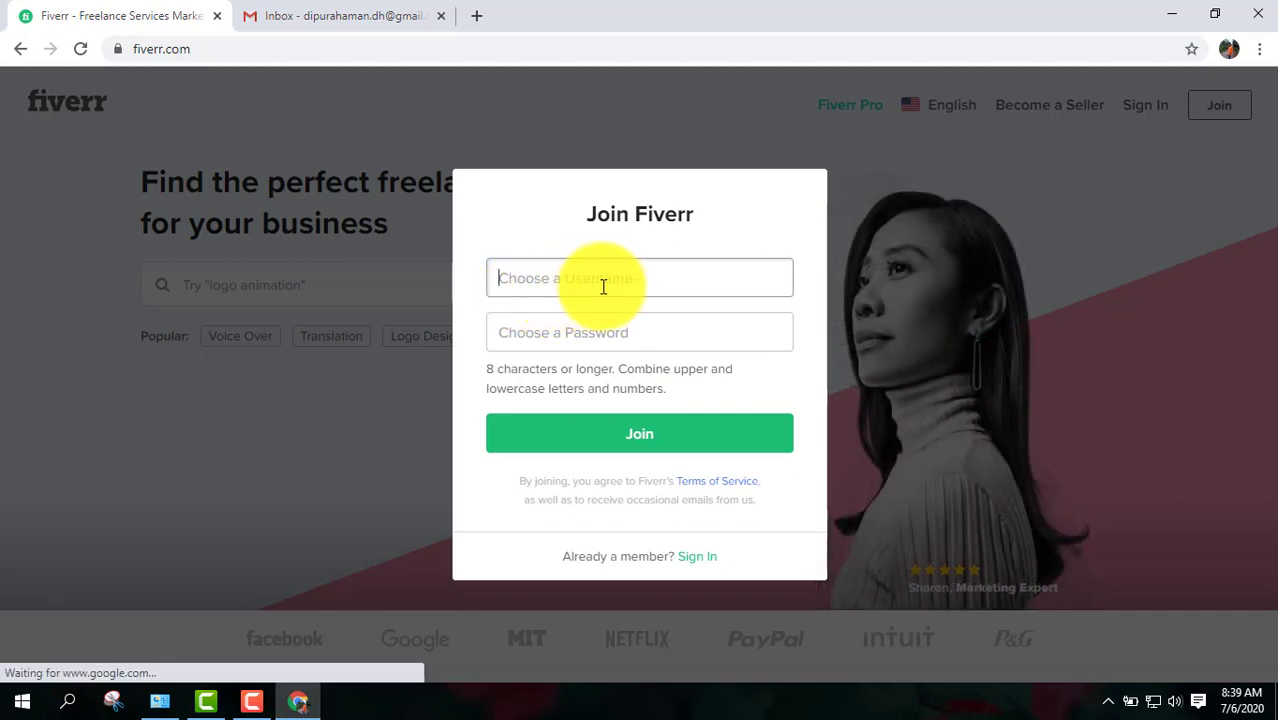
# - Copy the account holder's name from the Gmail profile details and paste it as the Fiverr username
pyautogui.click(699, 260)
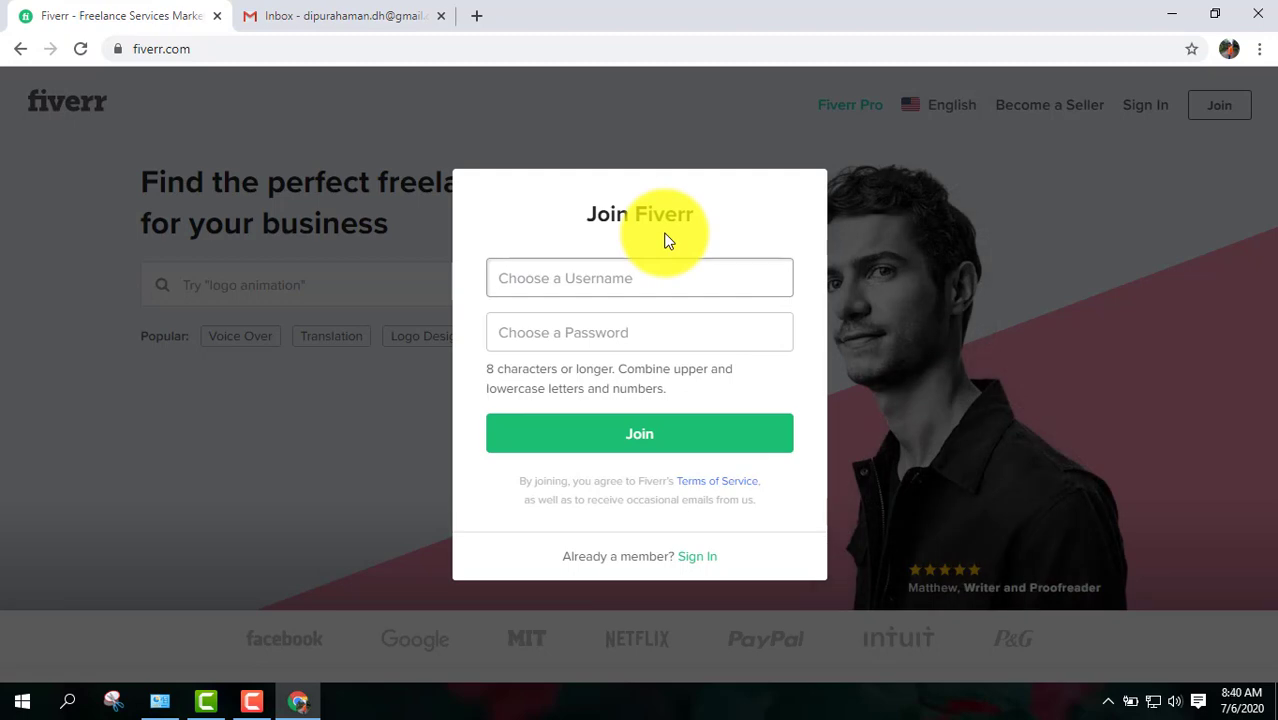
pyautogui.click(328, 12)
pyautogui.click(1246, 97)
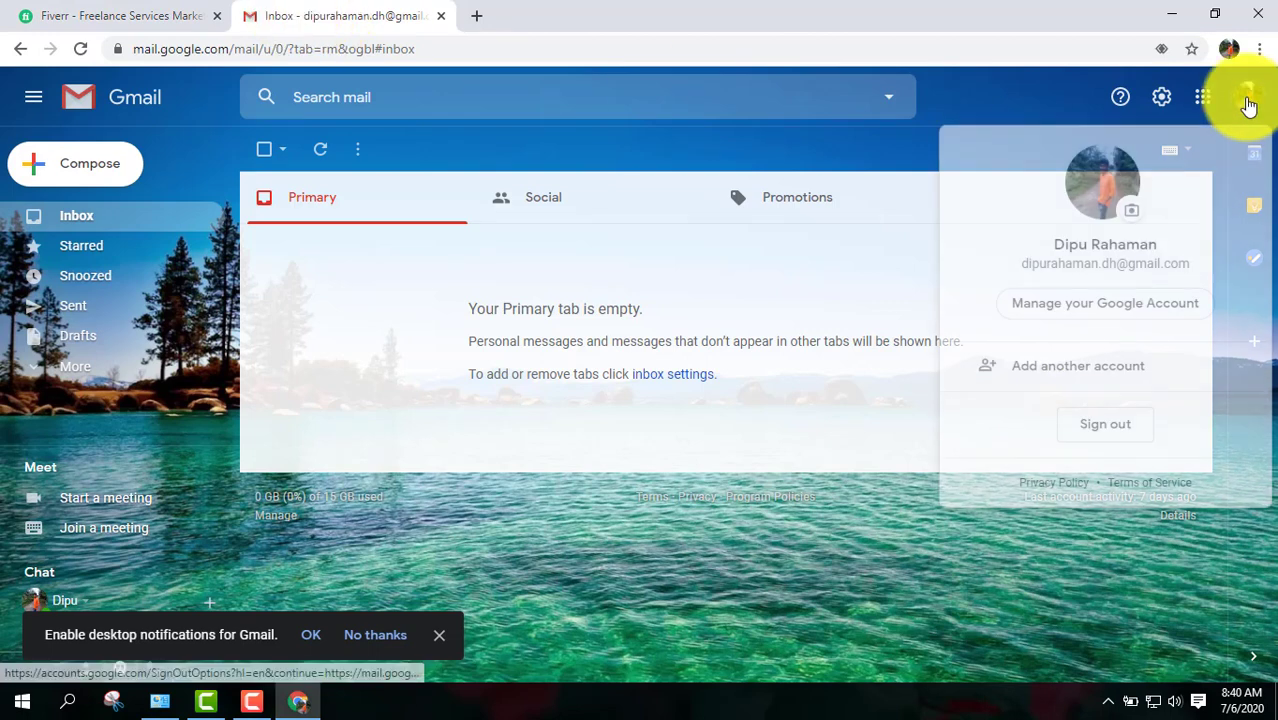
pyautogui.moveTo(1053, 245); pyautogui.dragTo(1160, 245)
pyautogui.rightClick(1160, 245)
pyautogui.click(1150, 258)
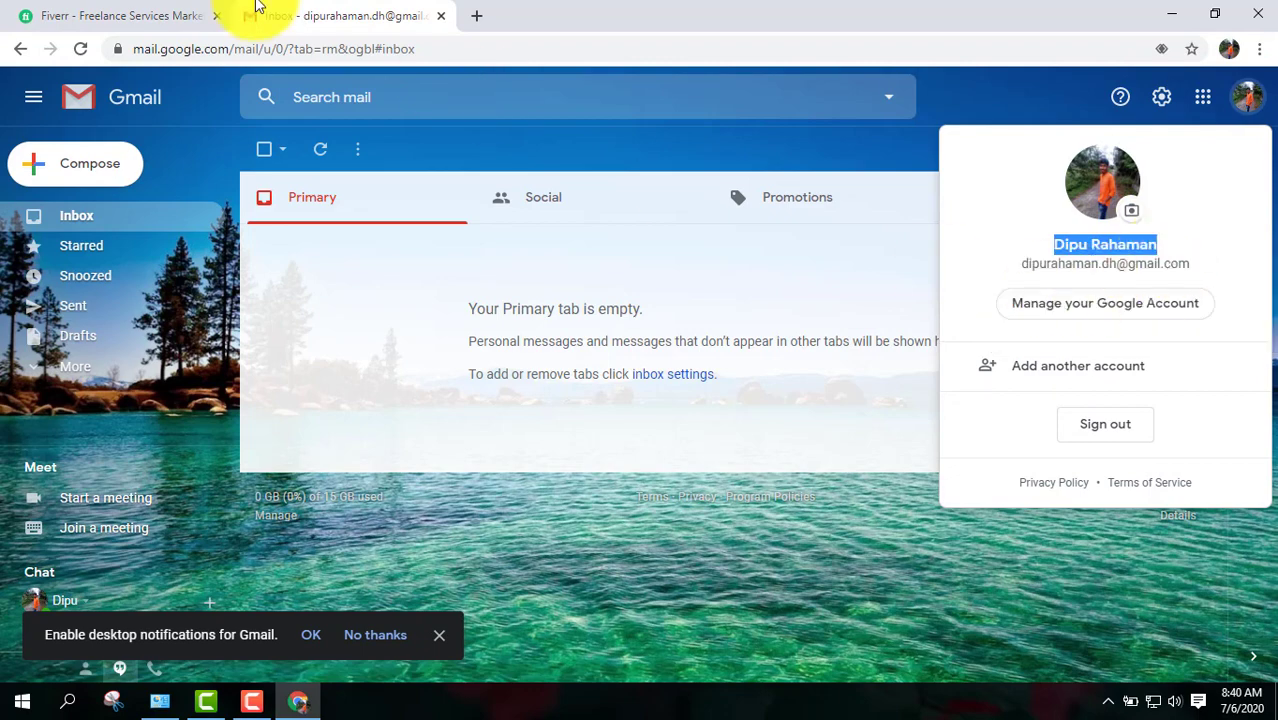
pyautogui.click(130, 15)
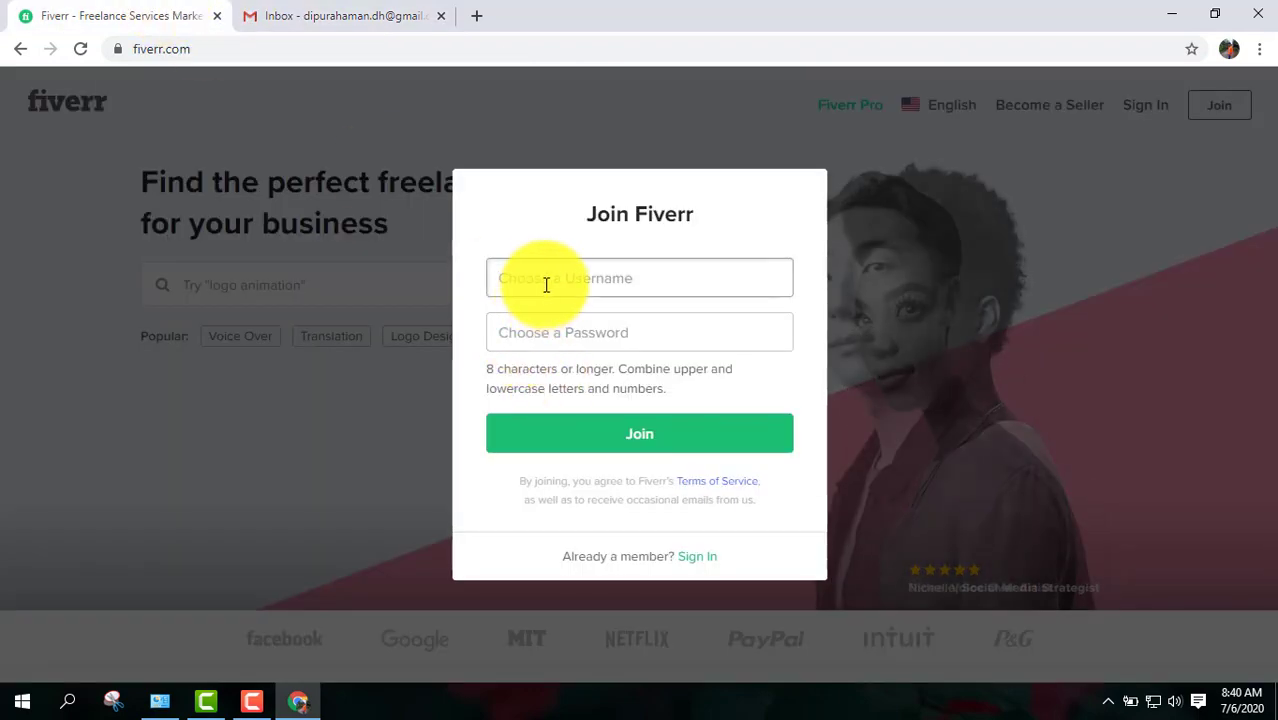
pyautogui.hotkey('ctrl', 'v')
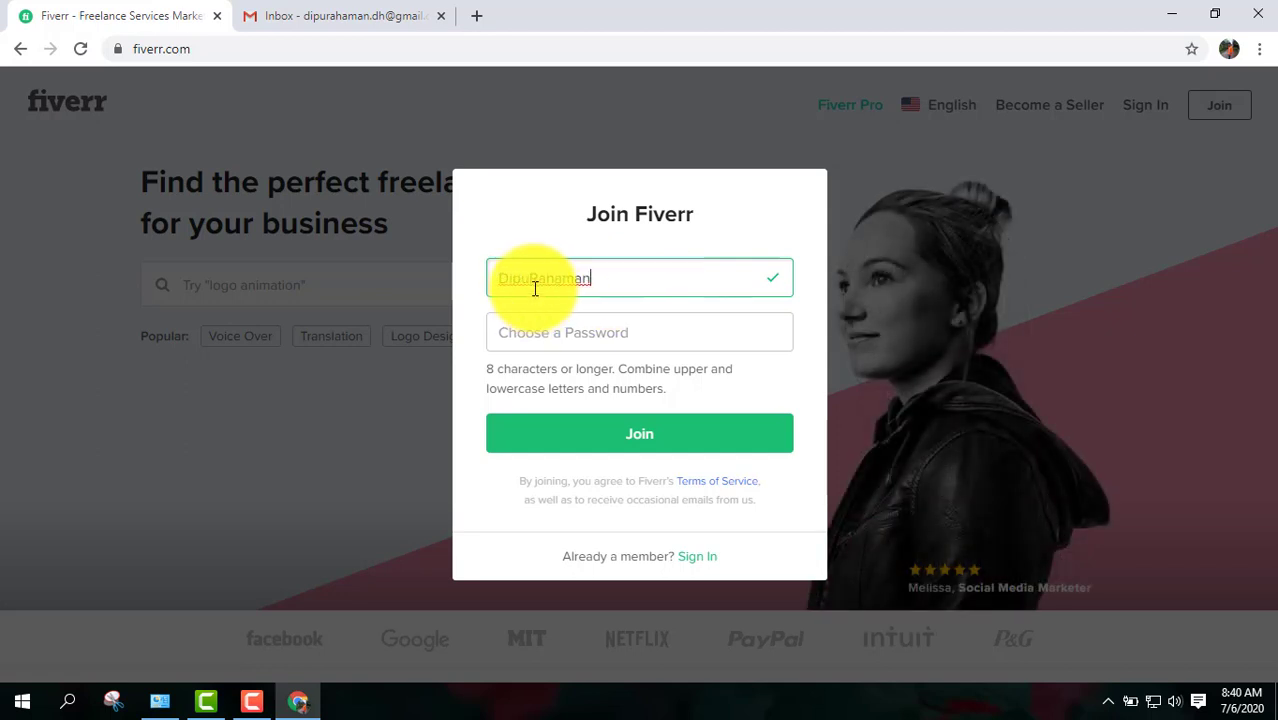
# - Replace the surname in the Fiverr username with a number, trying 43 and 3042
pyautogui.moveTo(531, 281); pyautogui.dragTo(721, 279)
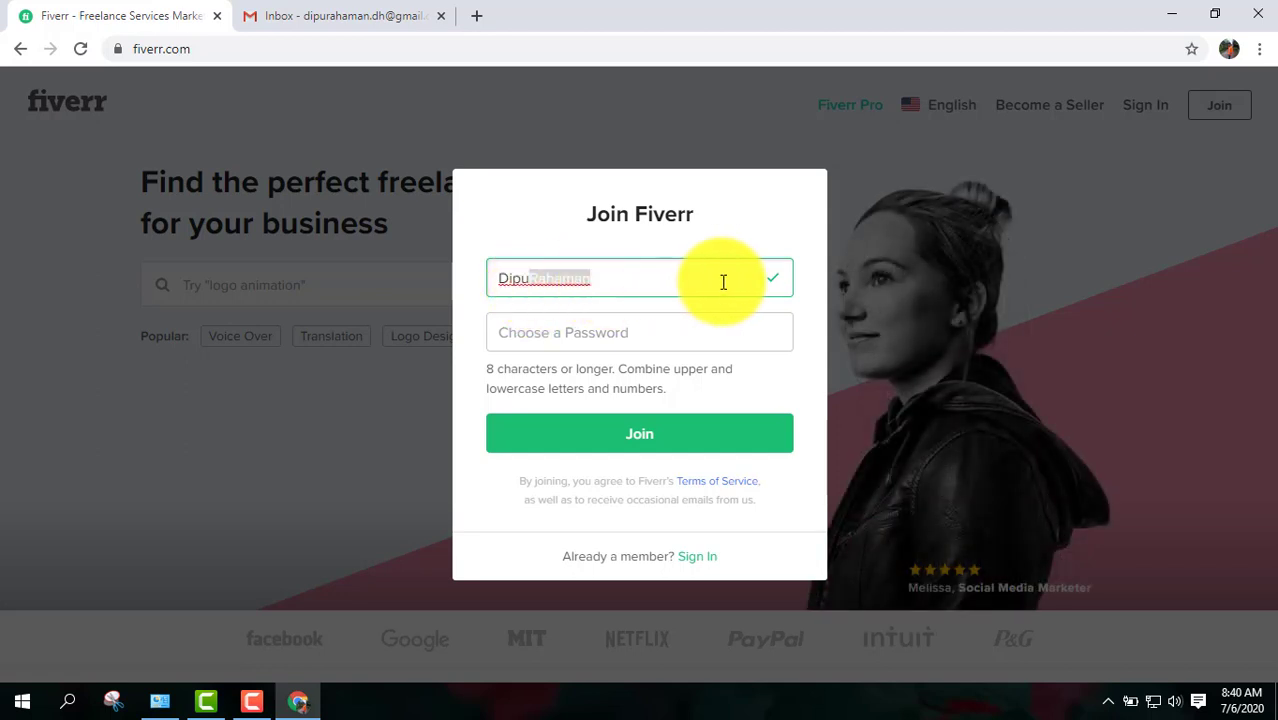
pyautogui.press('BackSpace')
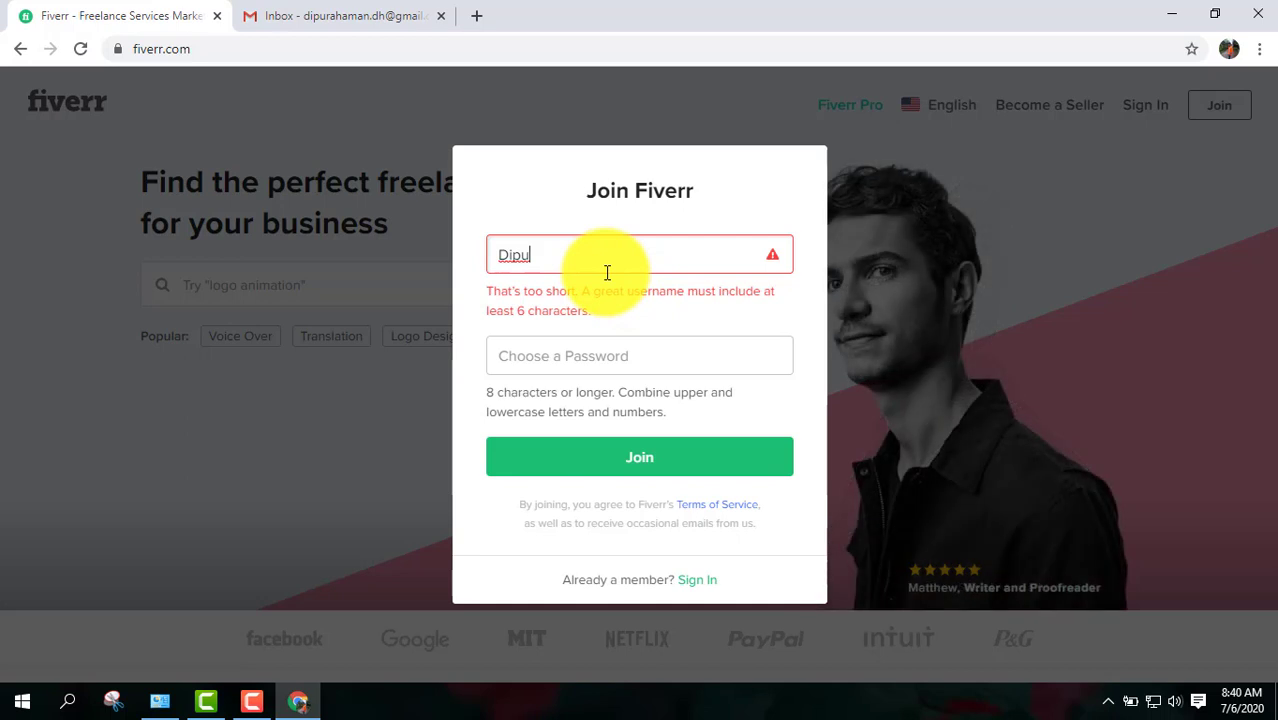
pyautogui.write('43')
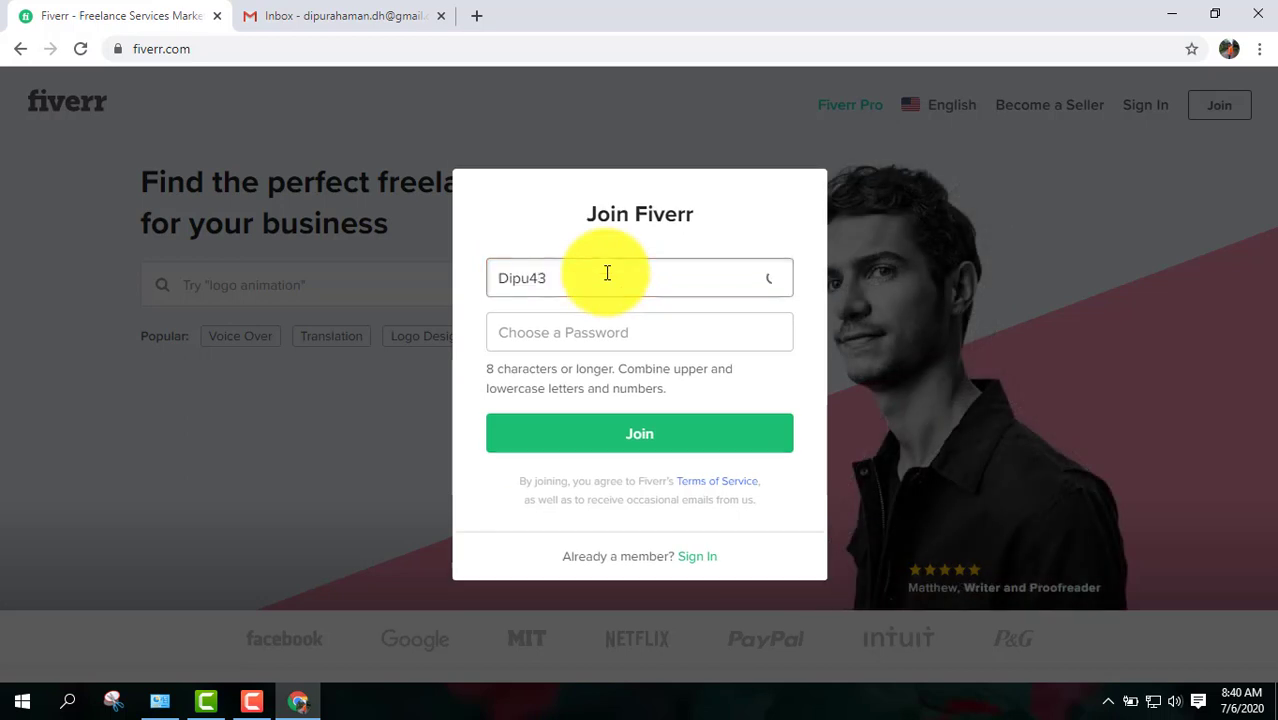
pyautogui.press('BackSpace')
pyautogui.press('BackSpace')
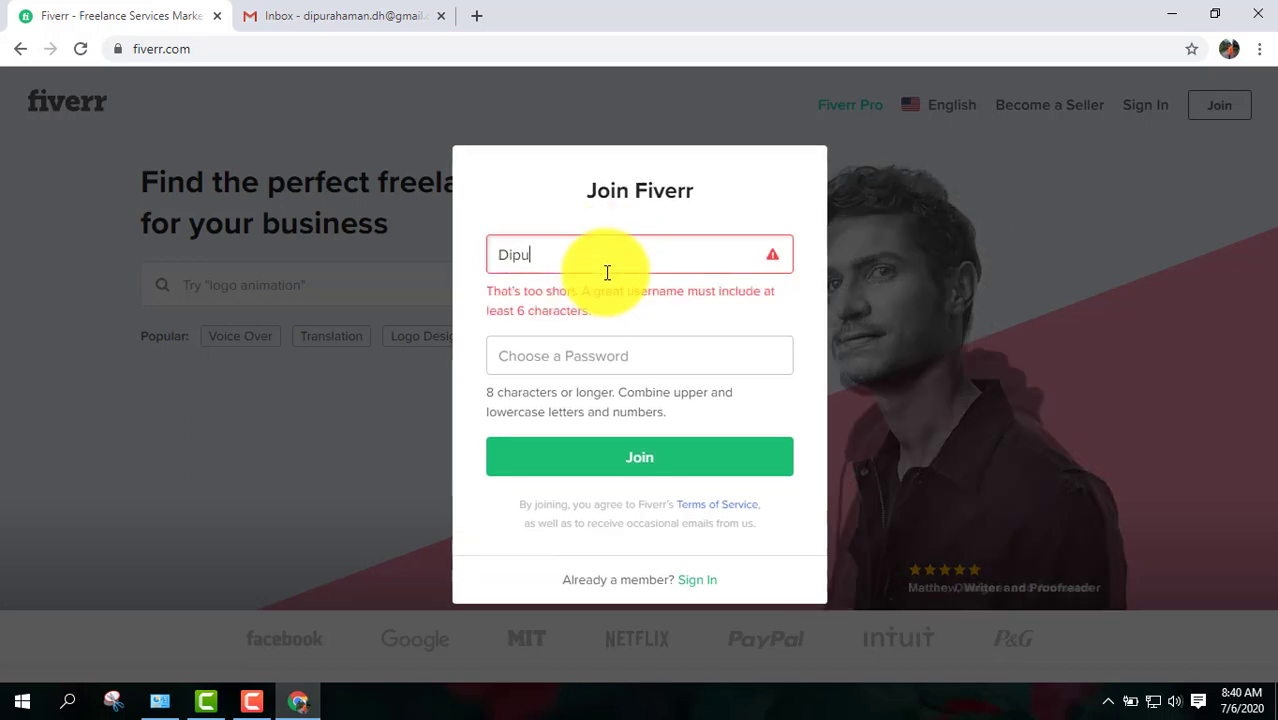
pyautogui.write('30')
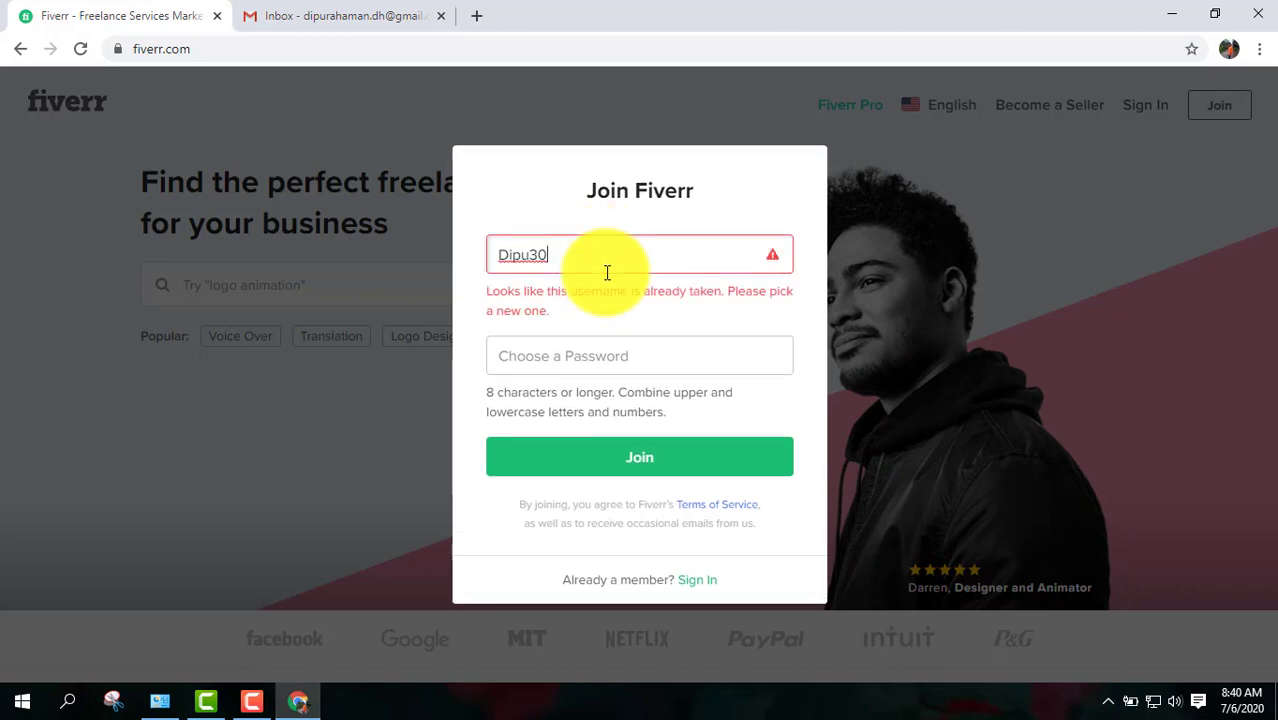
pyautogui.write('42')
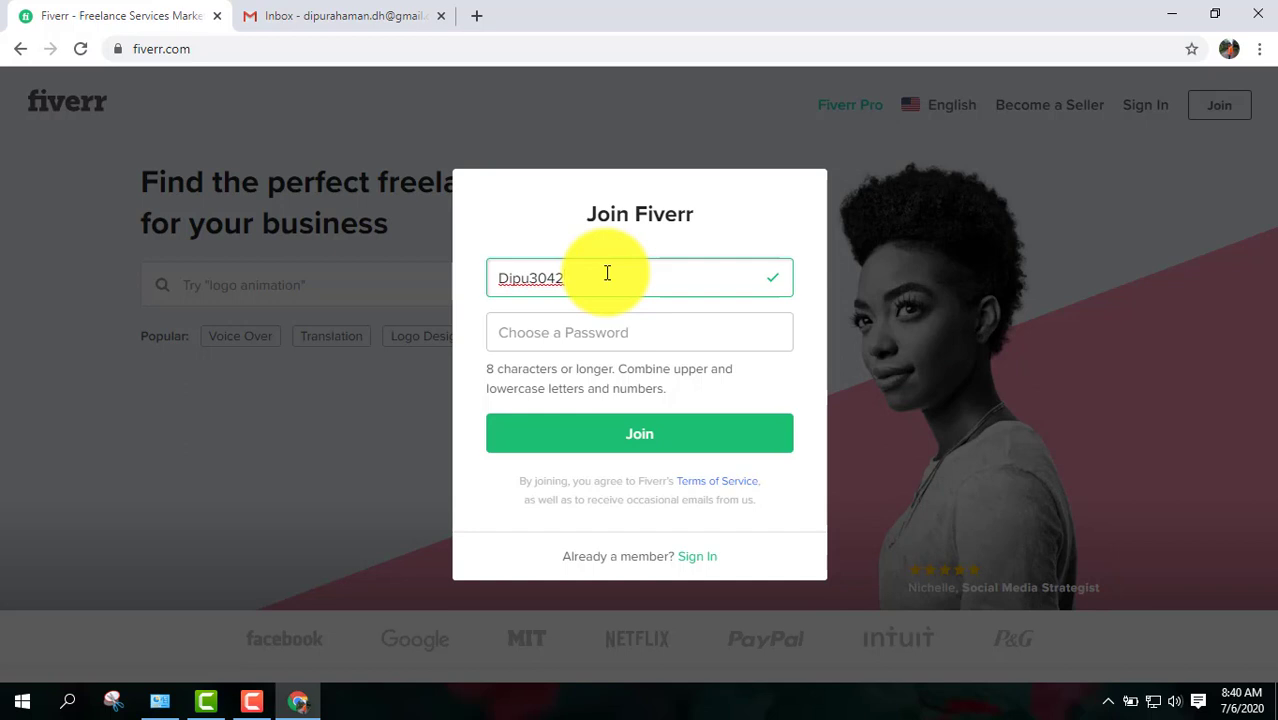
# - Change the number at the end of the Fiverr username to 307
pyautogui.press('BackSpace')
pyautogui.press('BackSpace')
pyautogui.press('BackSpace')
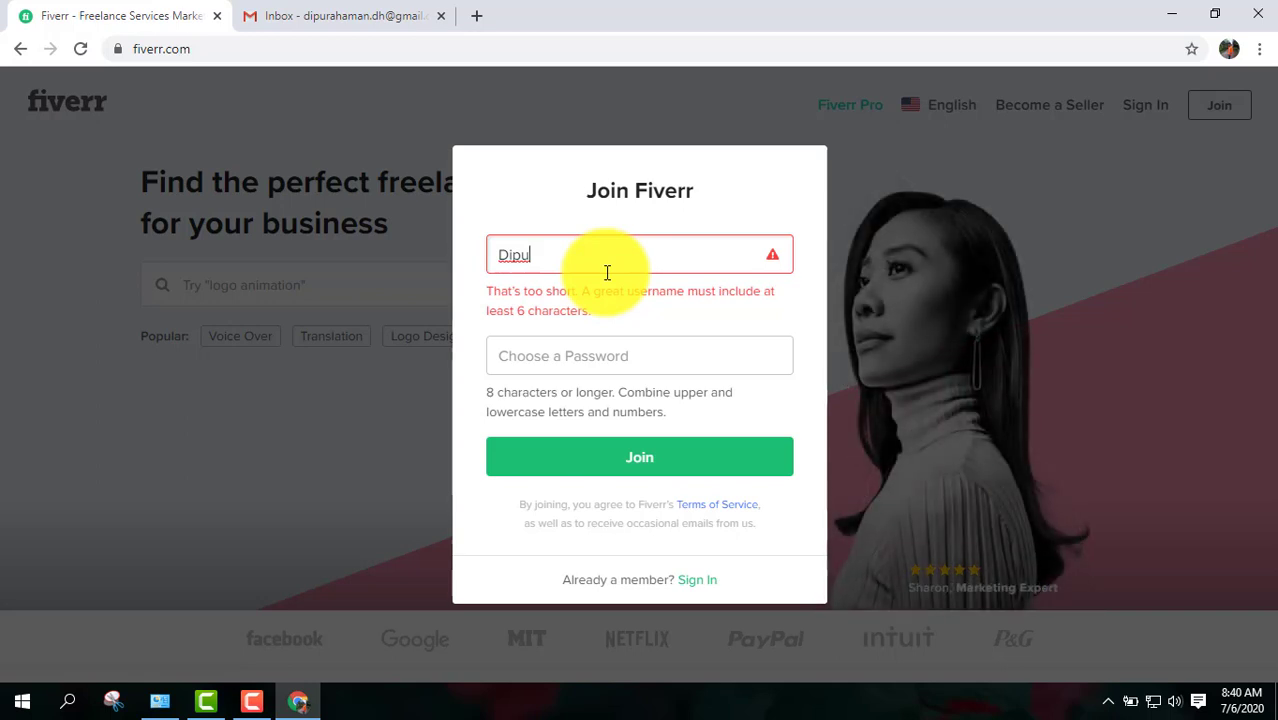
pyautogui.write('07')
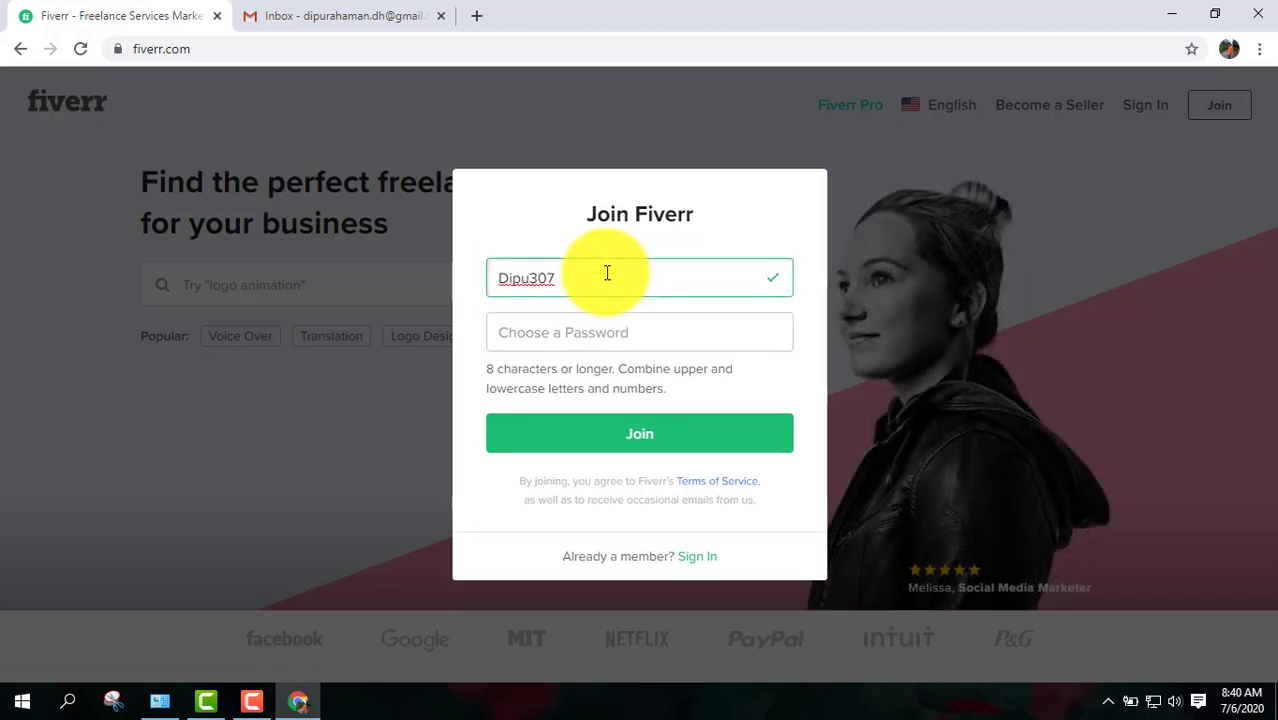
pyautogui.doubleClick(560, 278)
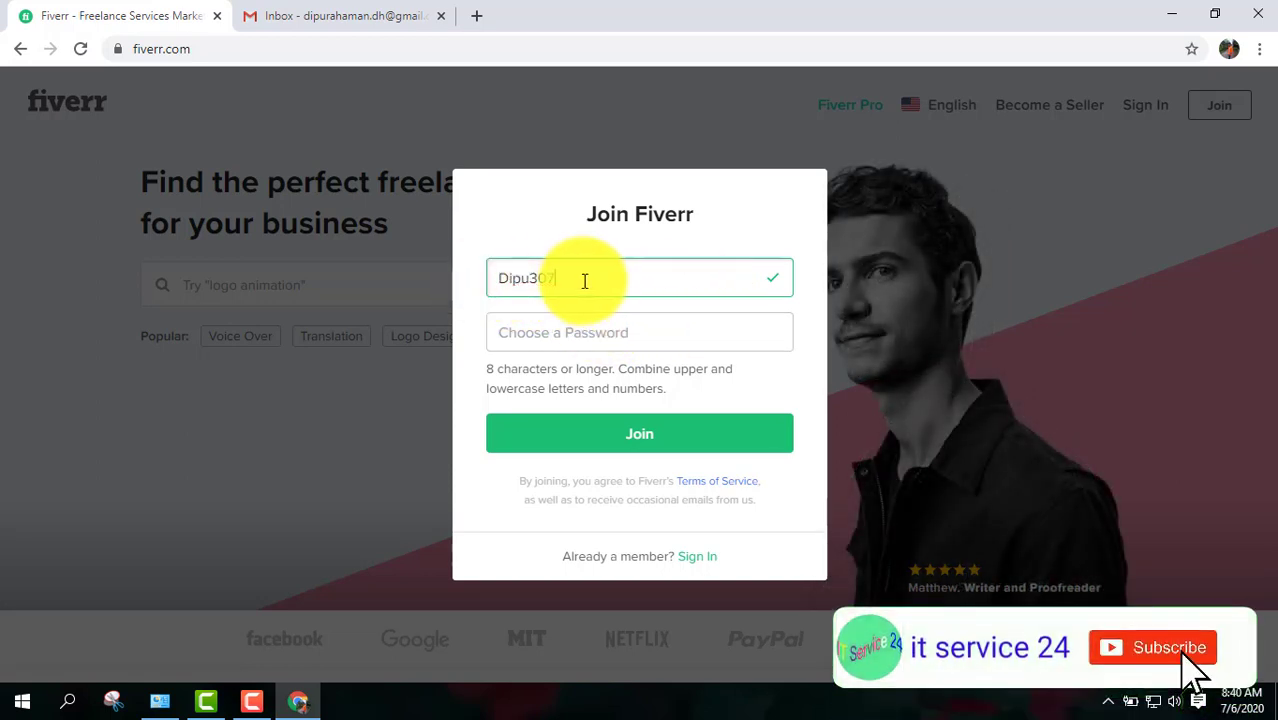
# - Try to join Fiverr with the chosen username by entering an account password
pyautogui.click(611, 331)
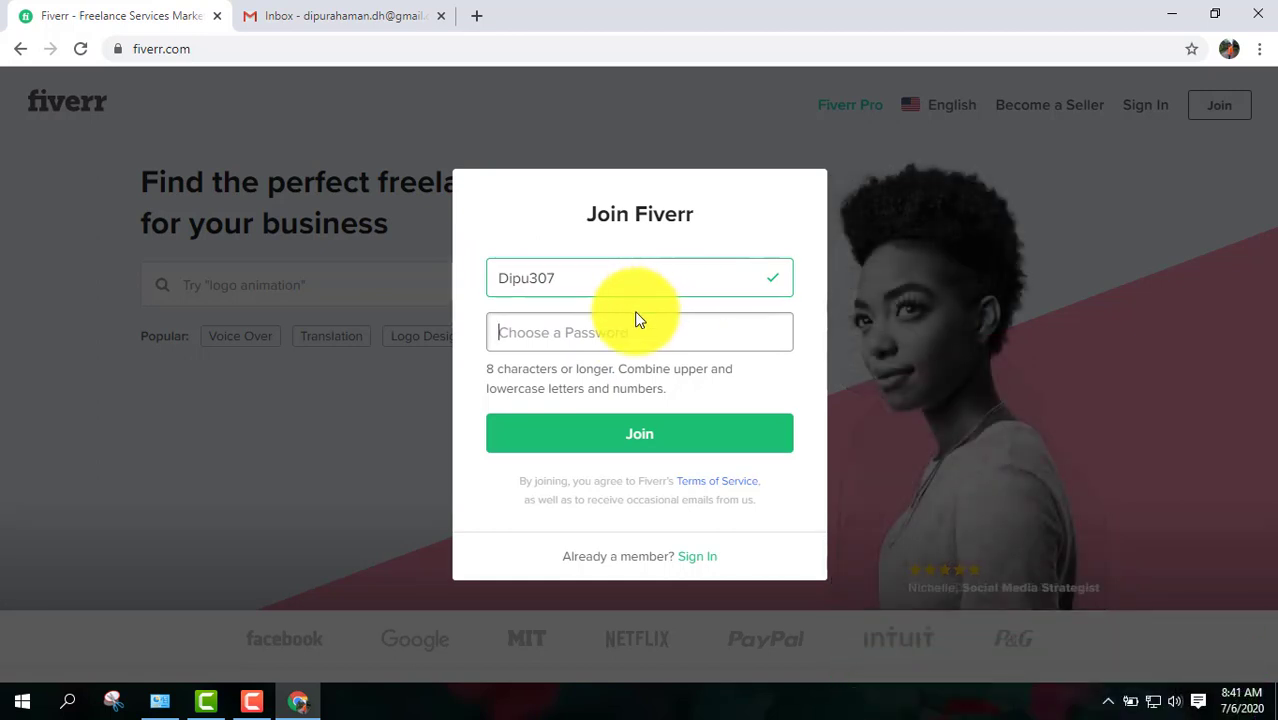
pyautogui.write('•••')
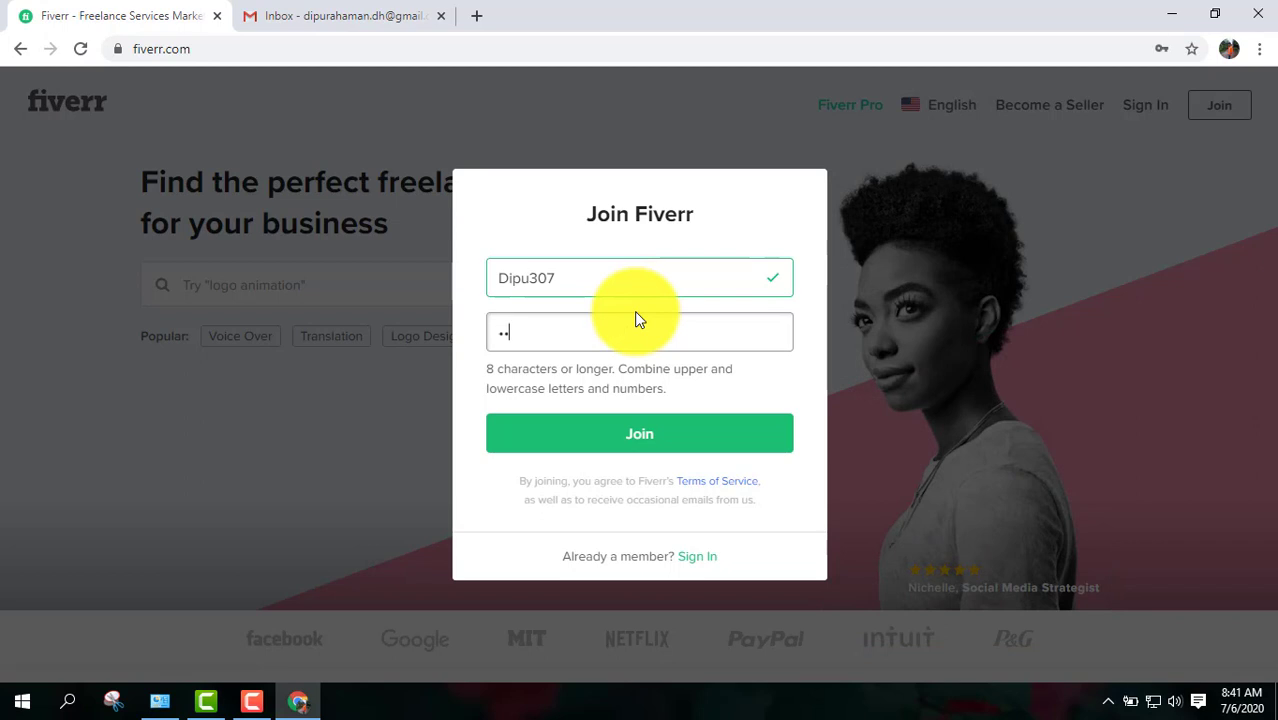
pyautogui.write('••••')
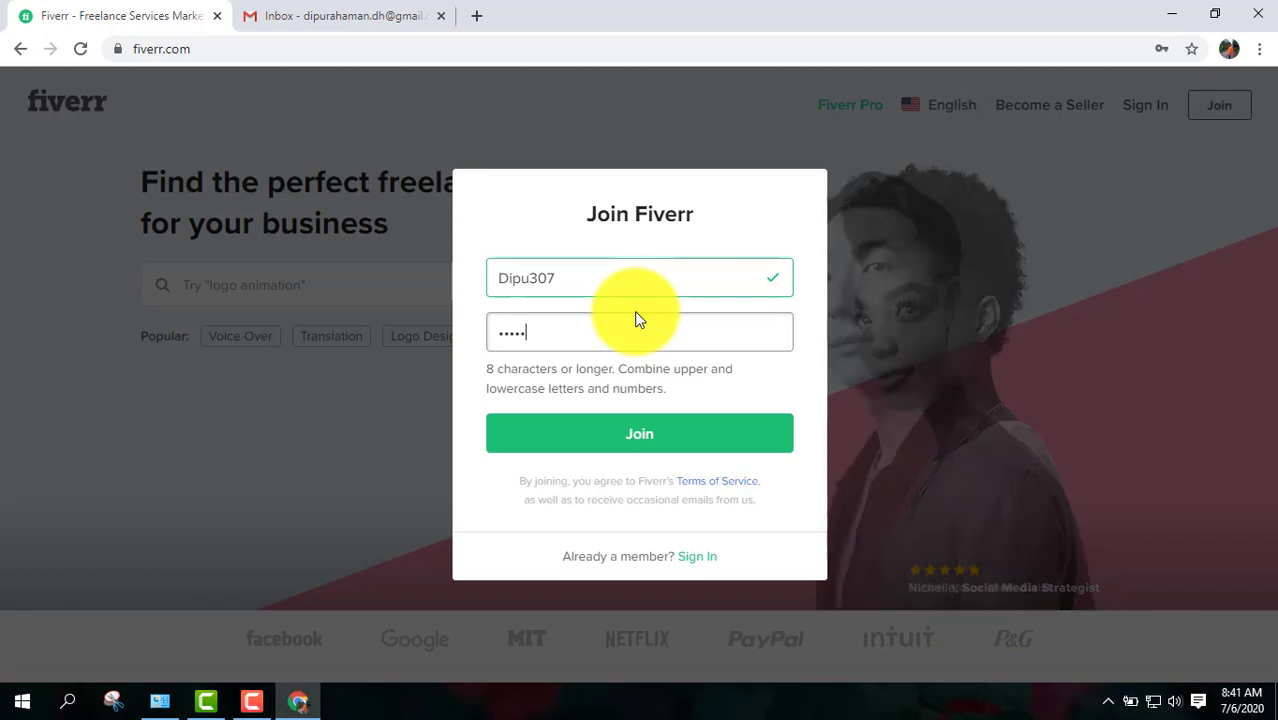
pyautogui.write('•')
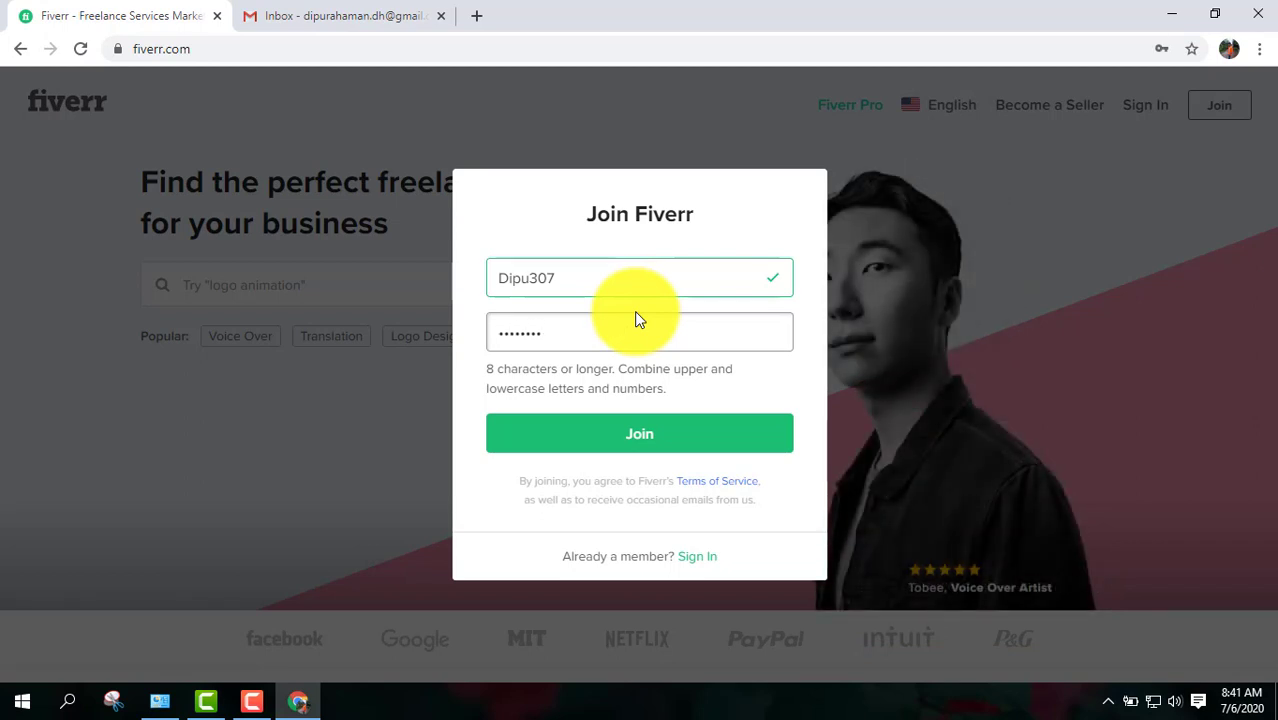
pyautogui.click(637, 447)
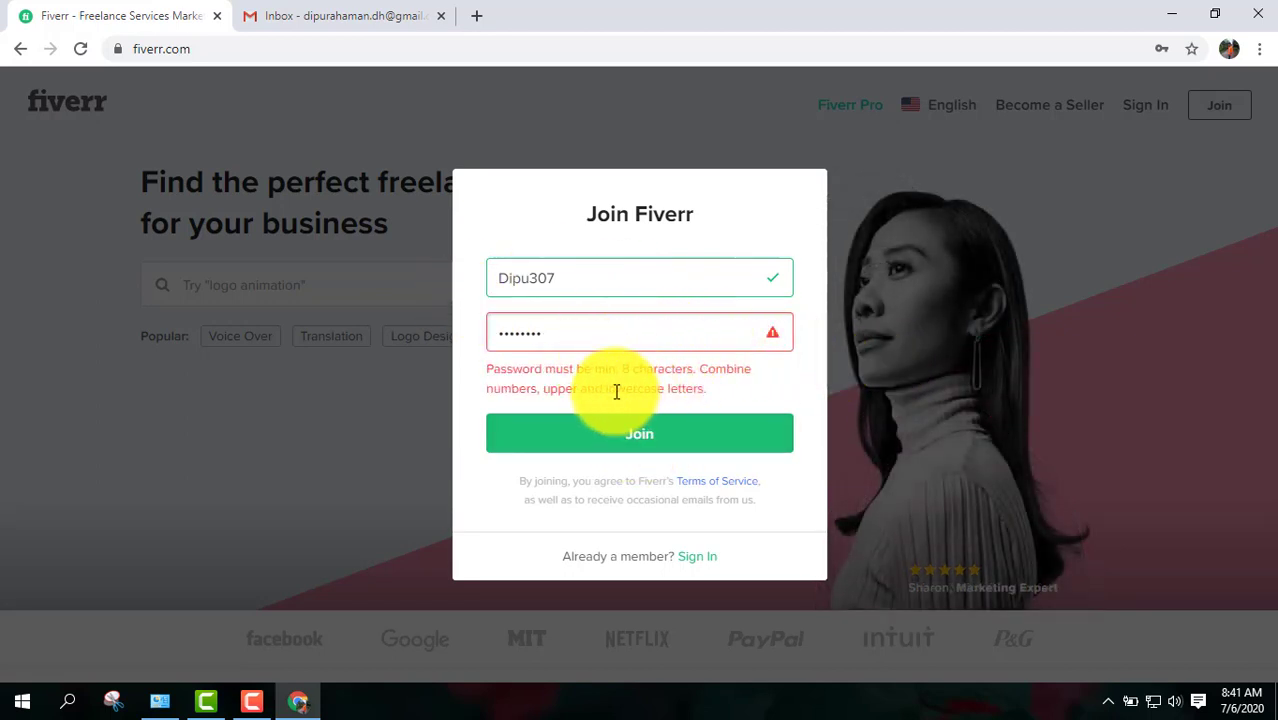
pyautogui.moveTo(588, 334); pyautogui.dragTo(451, 331)
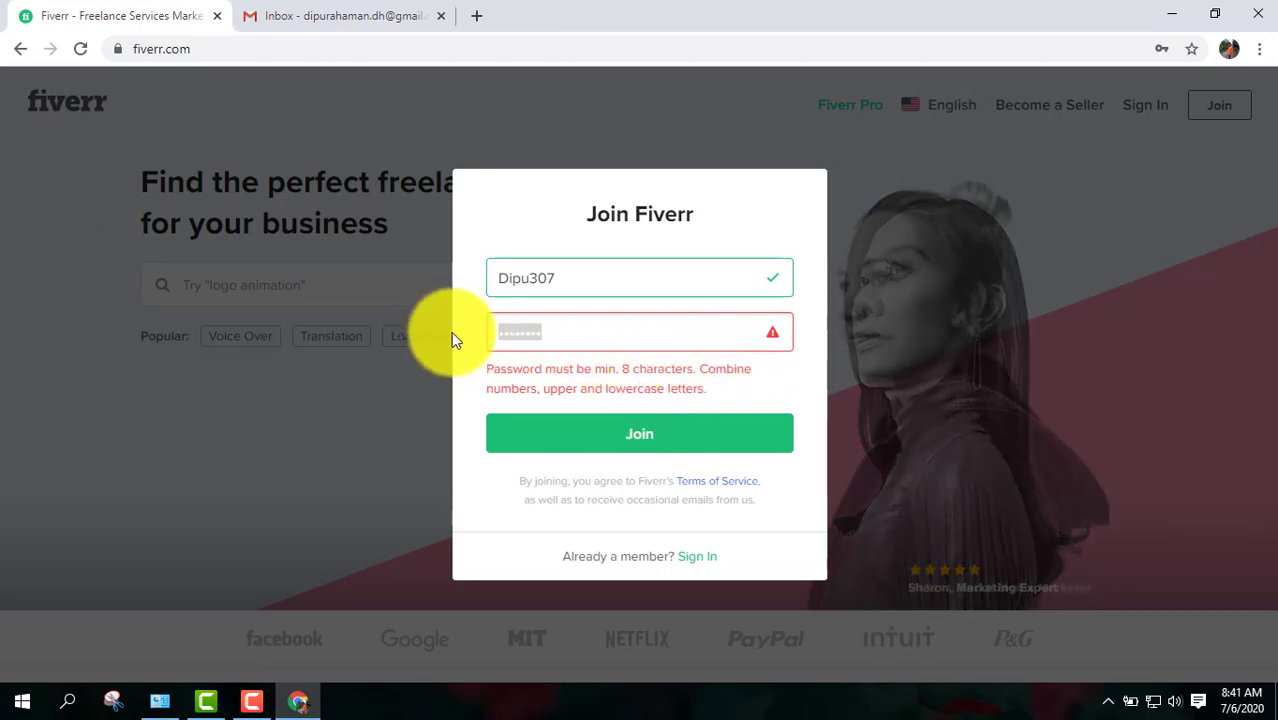
pyautogui.click(451, 331)
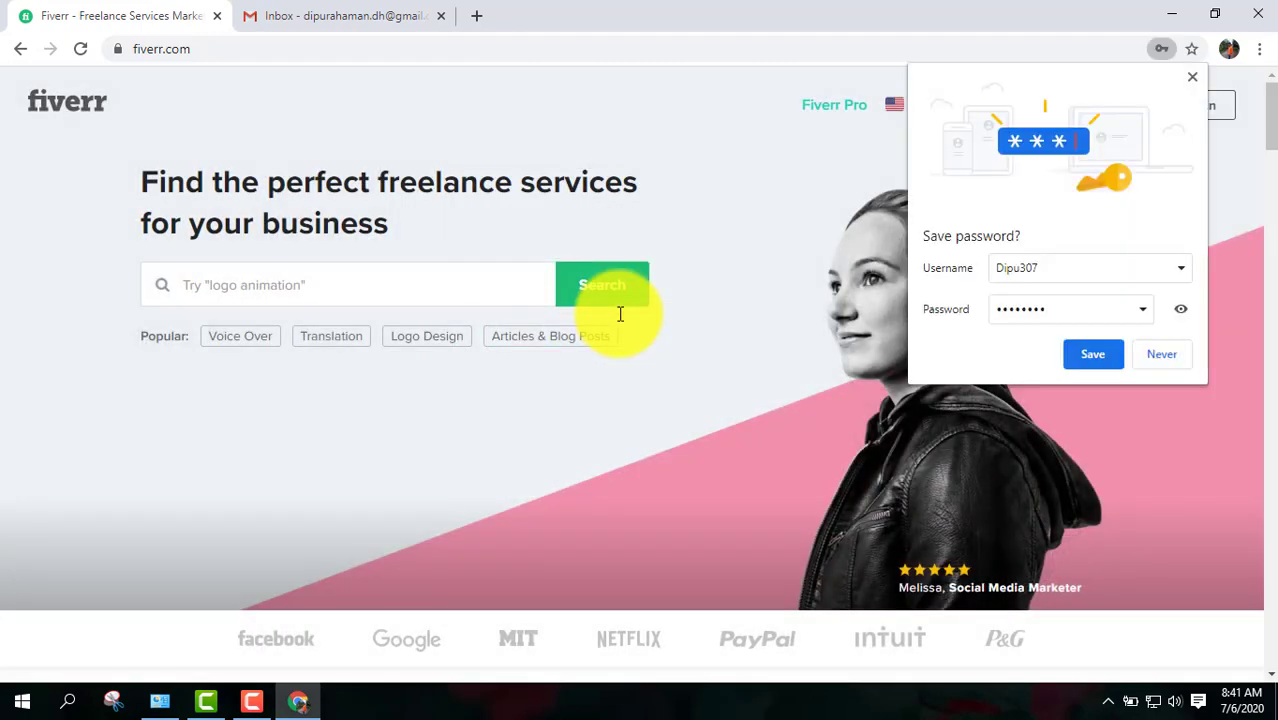
# - Reopen the Join Fiverr form and copy the email address from the Gmail profile details
pyautogui.click(272, 12)
pyautogui.click(140, 14)
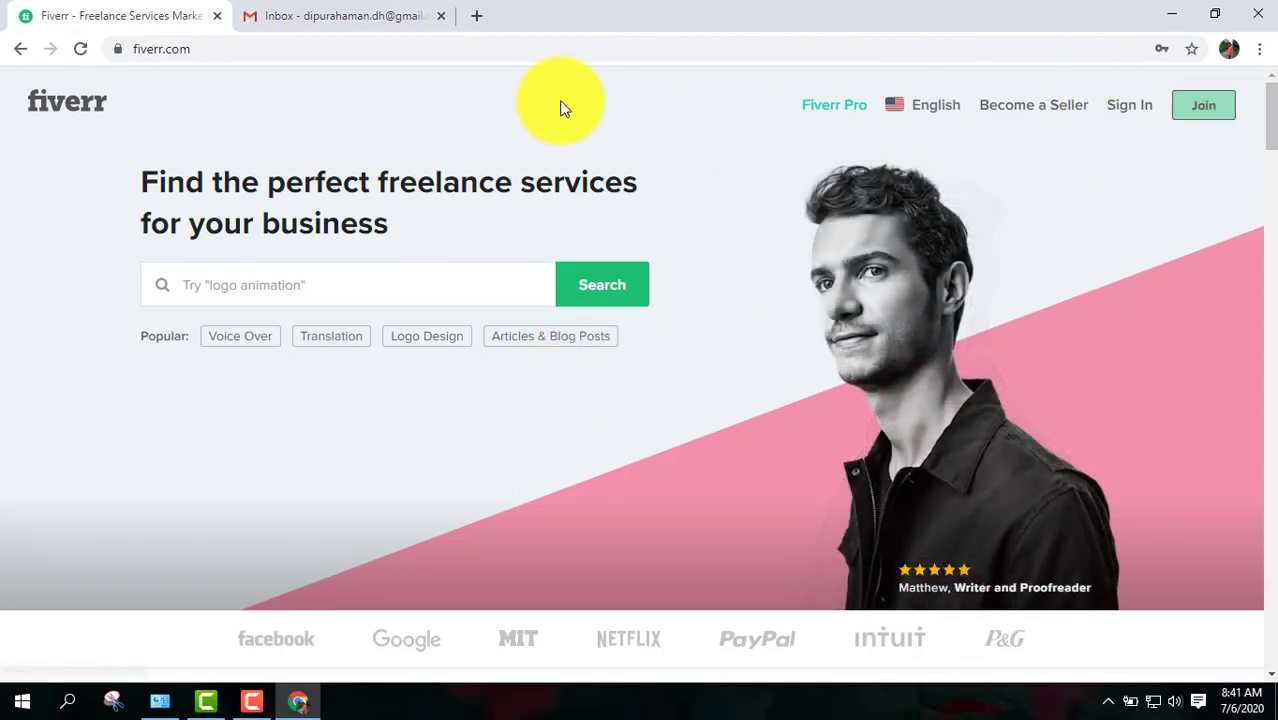
pyautogui.click(1200, 110)
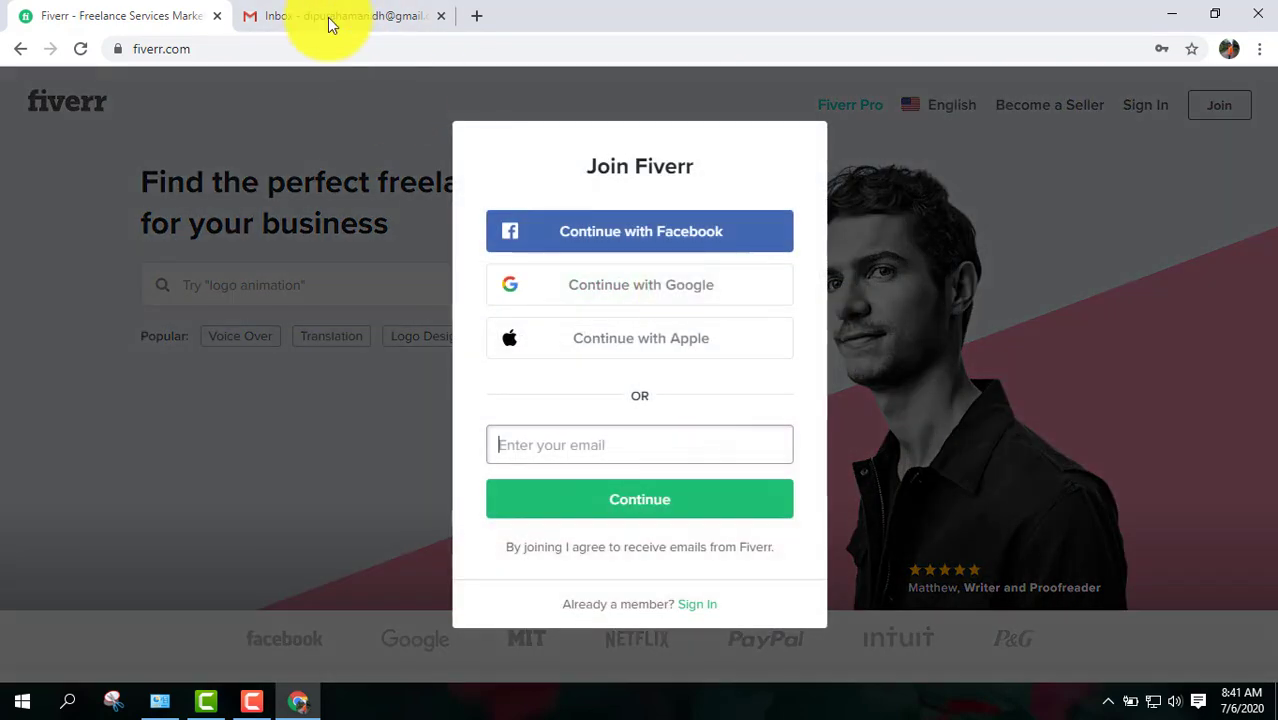
pyautogui.click(305, 9)
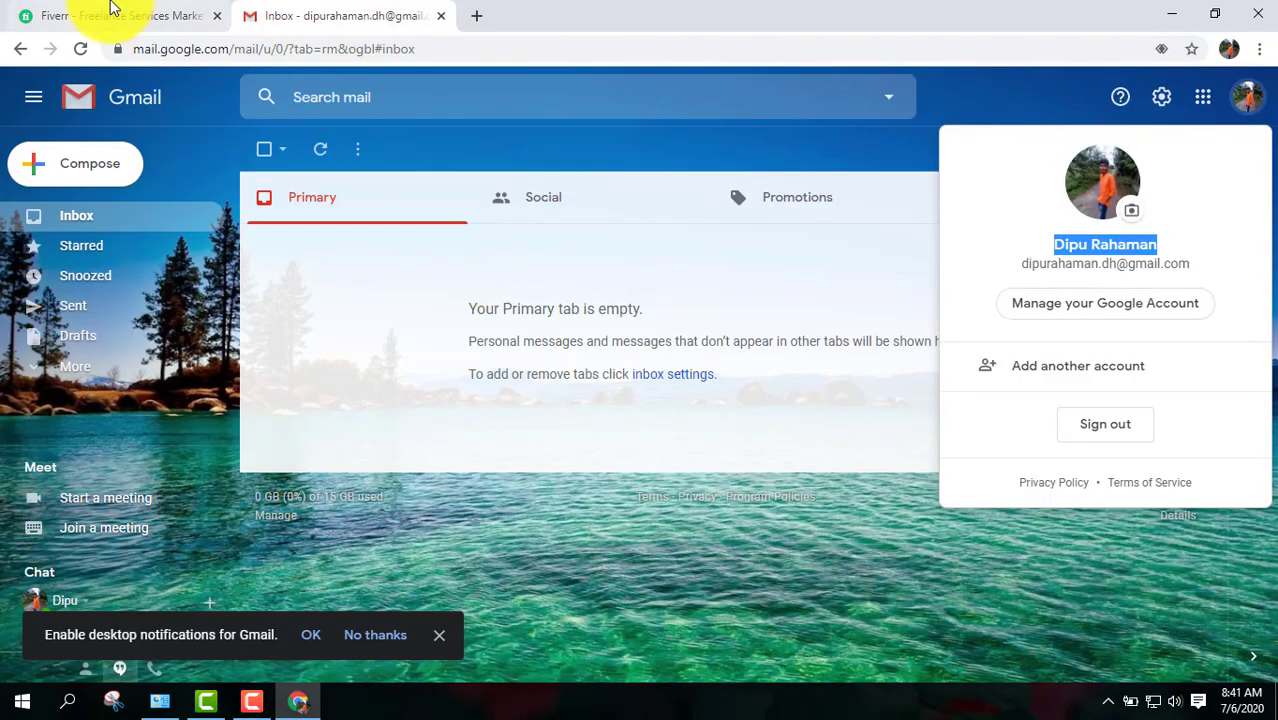
pyautogui.click(112, 8)
pyautogui.click(394, 9)
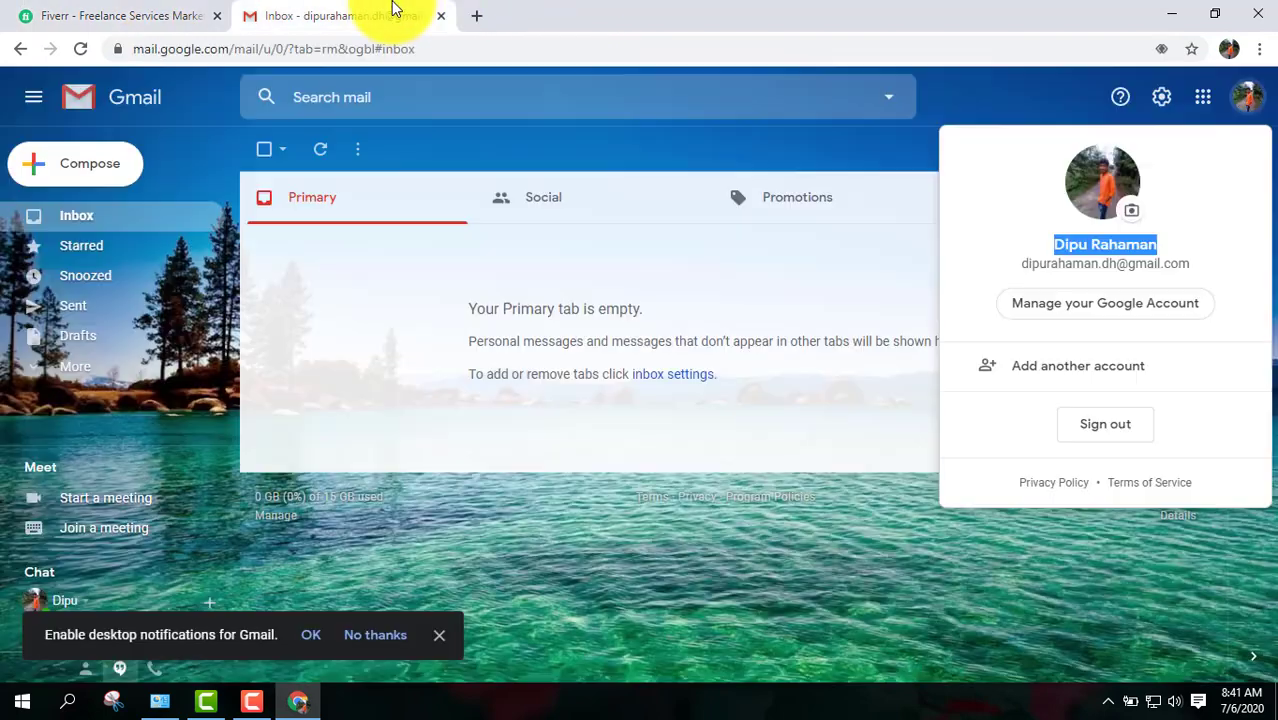
pyautogui.tripleClick(1109, 265)
pyautogui.rightClick(1112, 270)
pyautogui.click(950, 277)
pyautogui.click(100, 15)
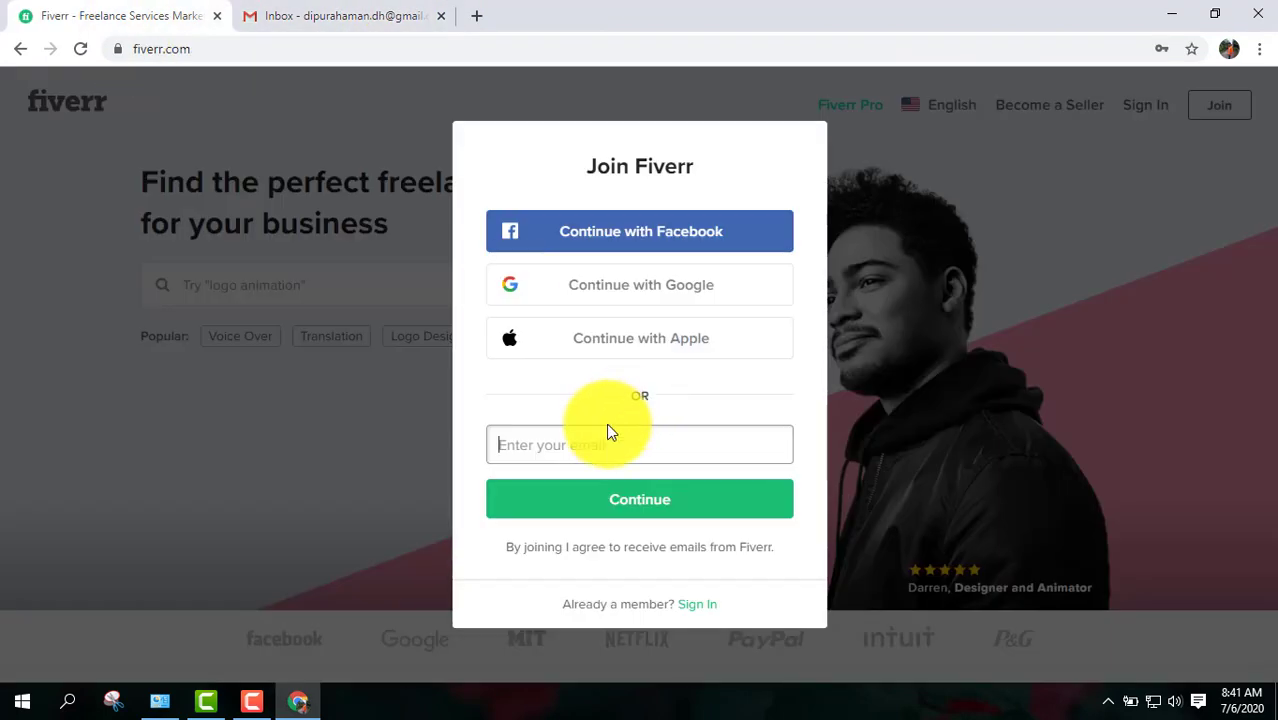
# - Enter the account email in the Join Fiverr form and continue to the username and password stage
pyautogui.click(605, 440)
pyautogui.click(590, 485)
pyautogui.click(639, 505)
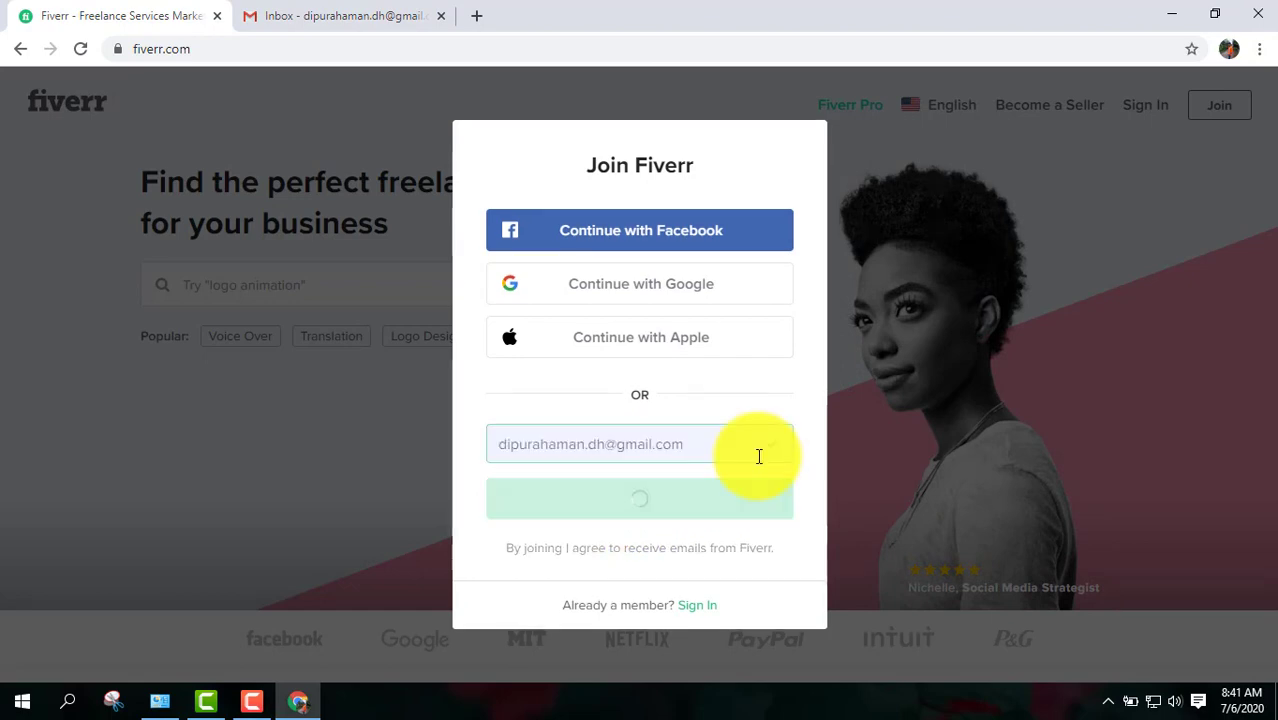
# - Choose the suggested username ending in 307, enter an account password with numbers, upper and lowercase letters, and join Fiverr
pyautogui.click(582, 278)
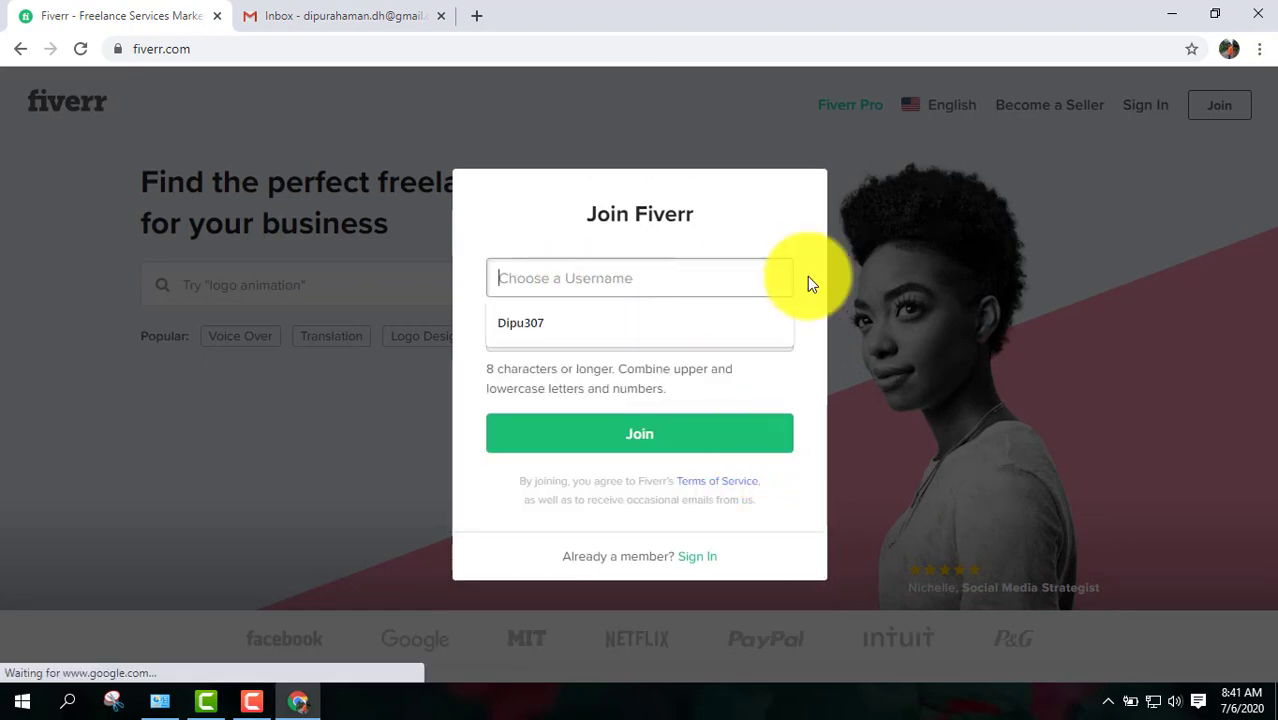
pyautogui.click(590, 325)
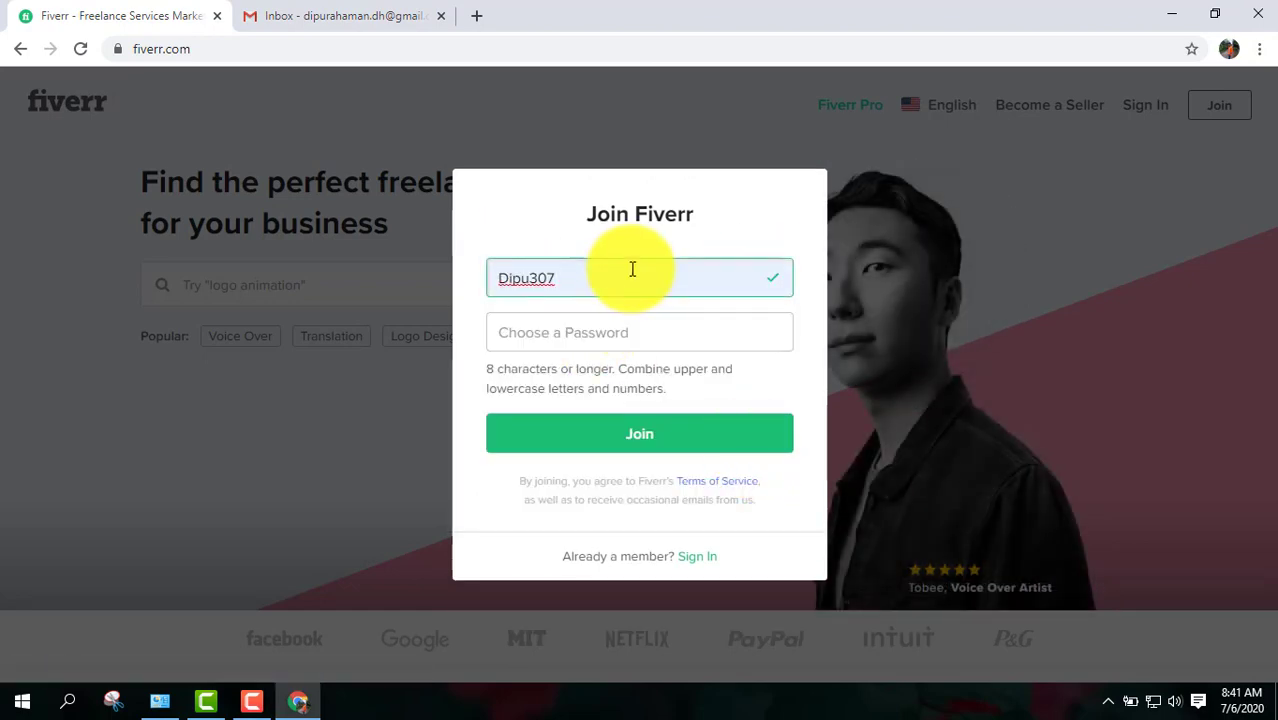
pyautogui.click(571, 335)
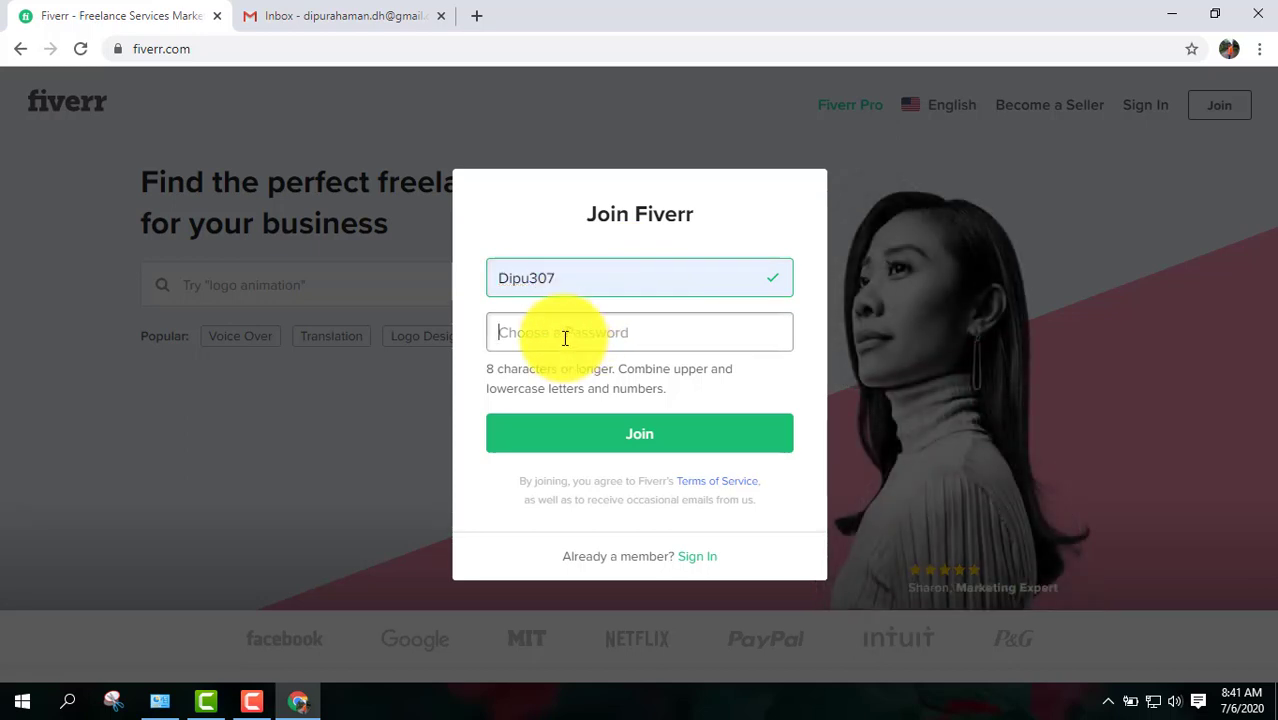
pyautogui.write('•')
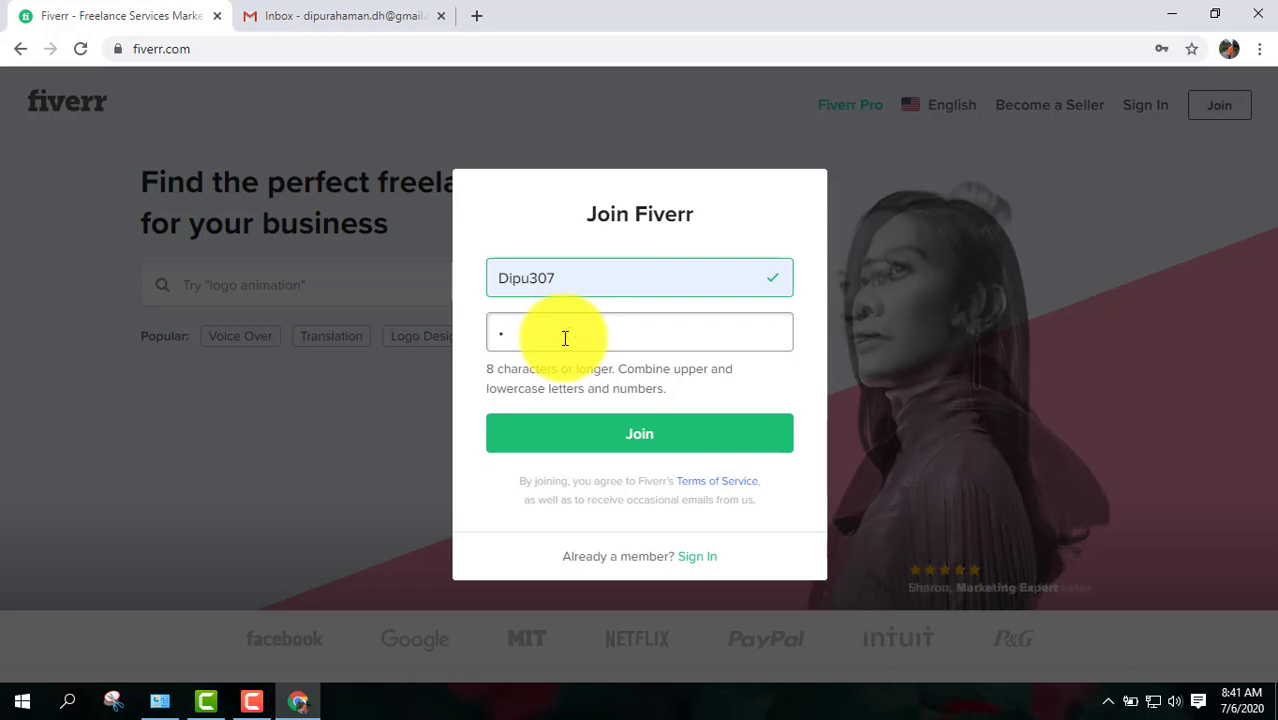
pyautogui.write('•')
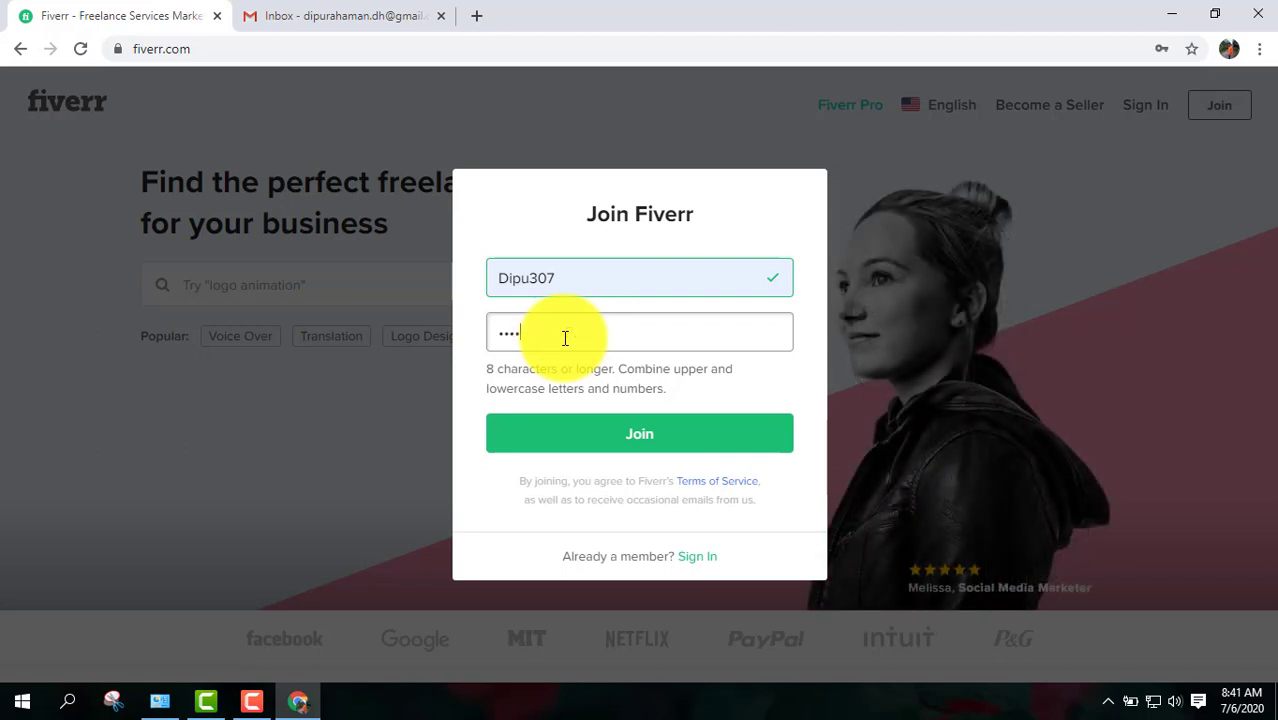
pyautogui.write('•••••••')
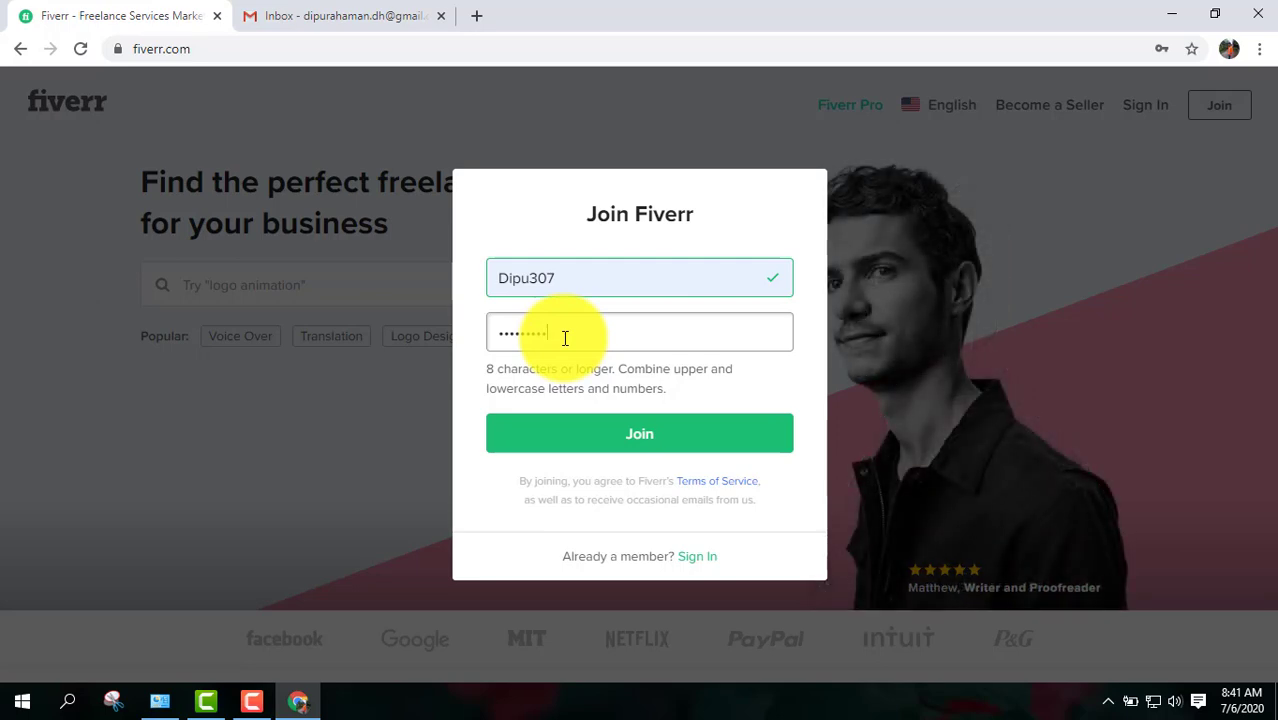
pyautogui.click(645, 442)
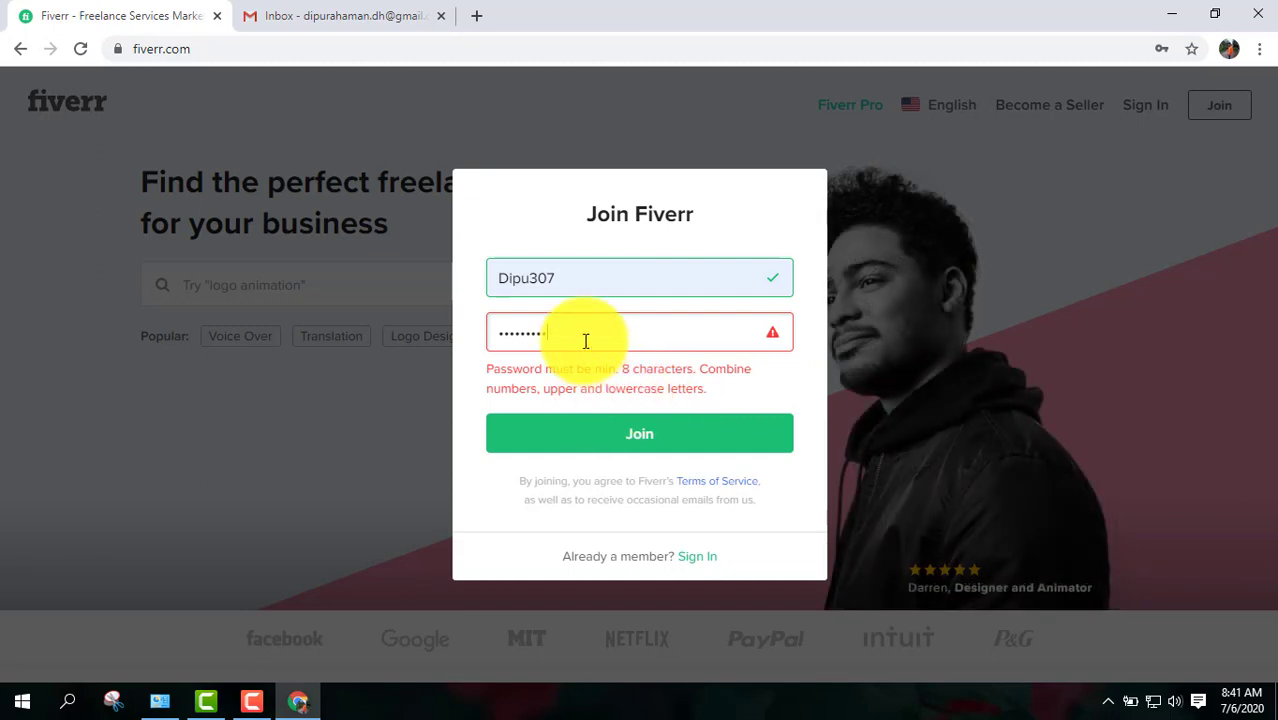
pyautogui.write('•')
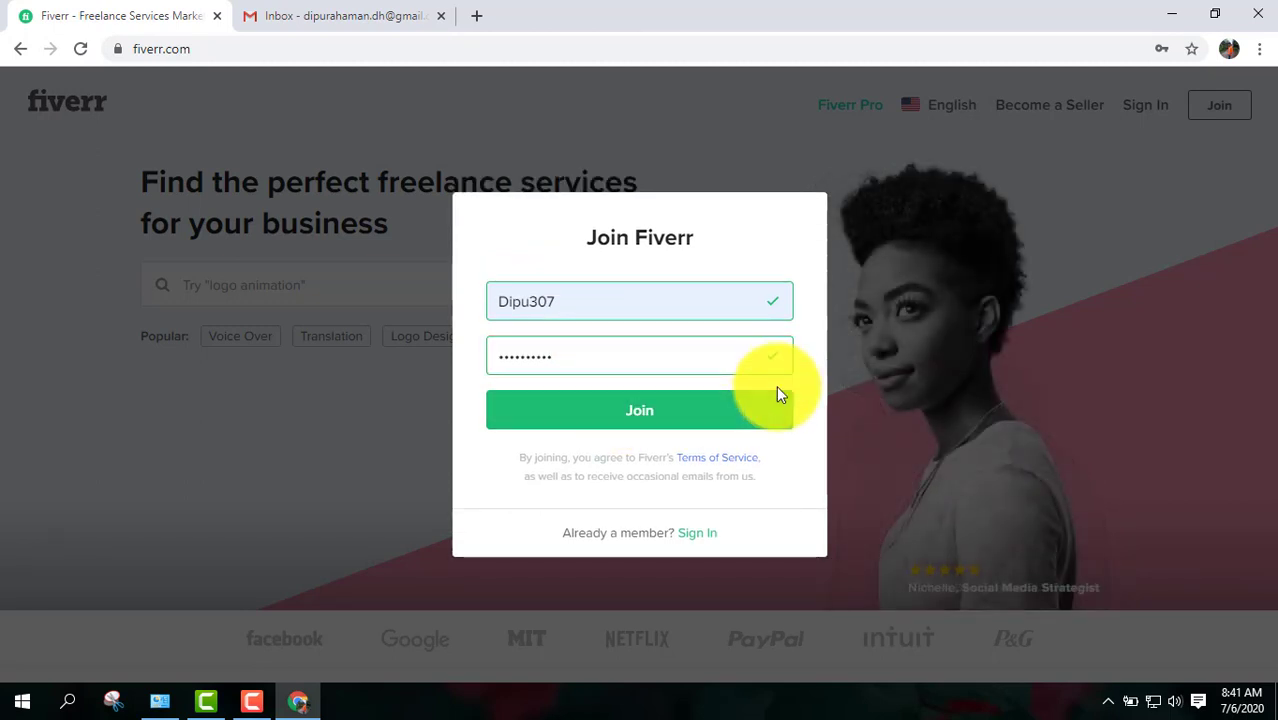
pyautogui.click(778, 393)
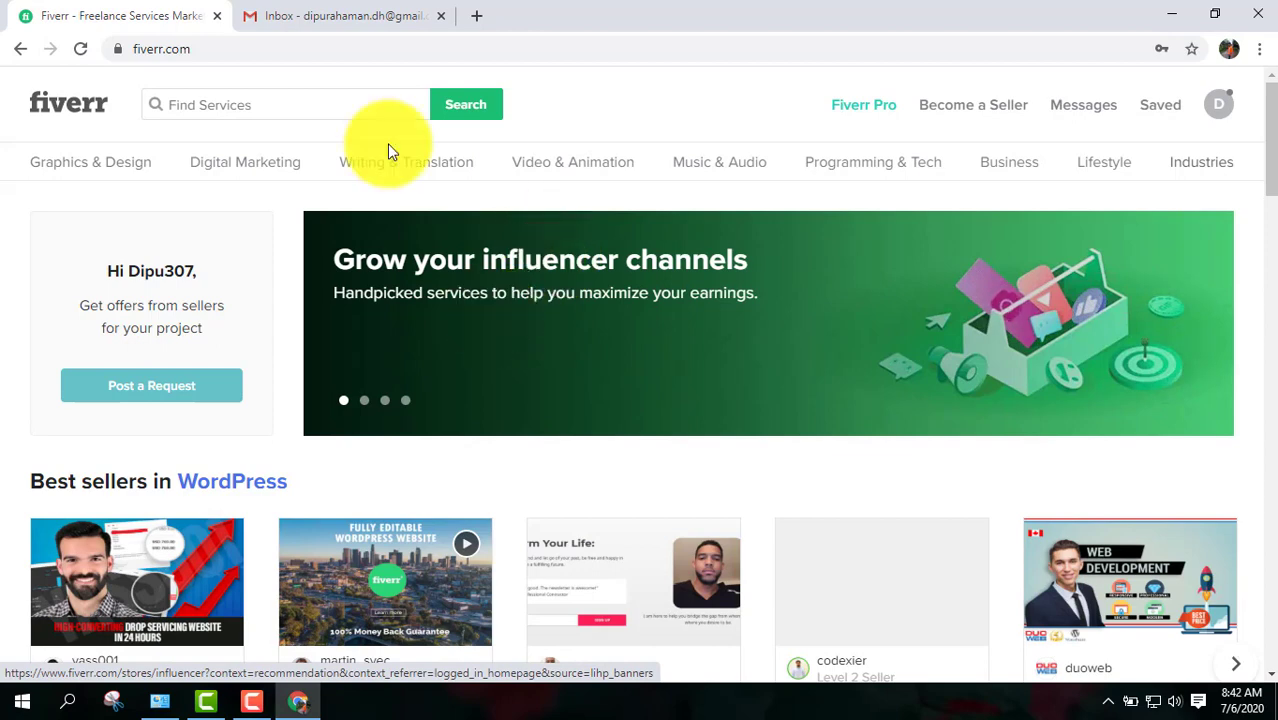
pyautogui.click(251, 700)
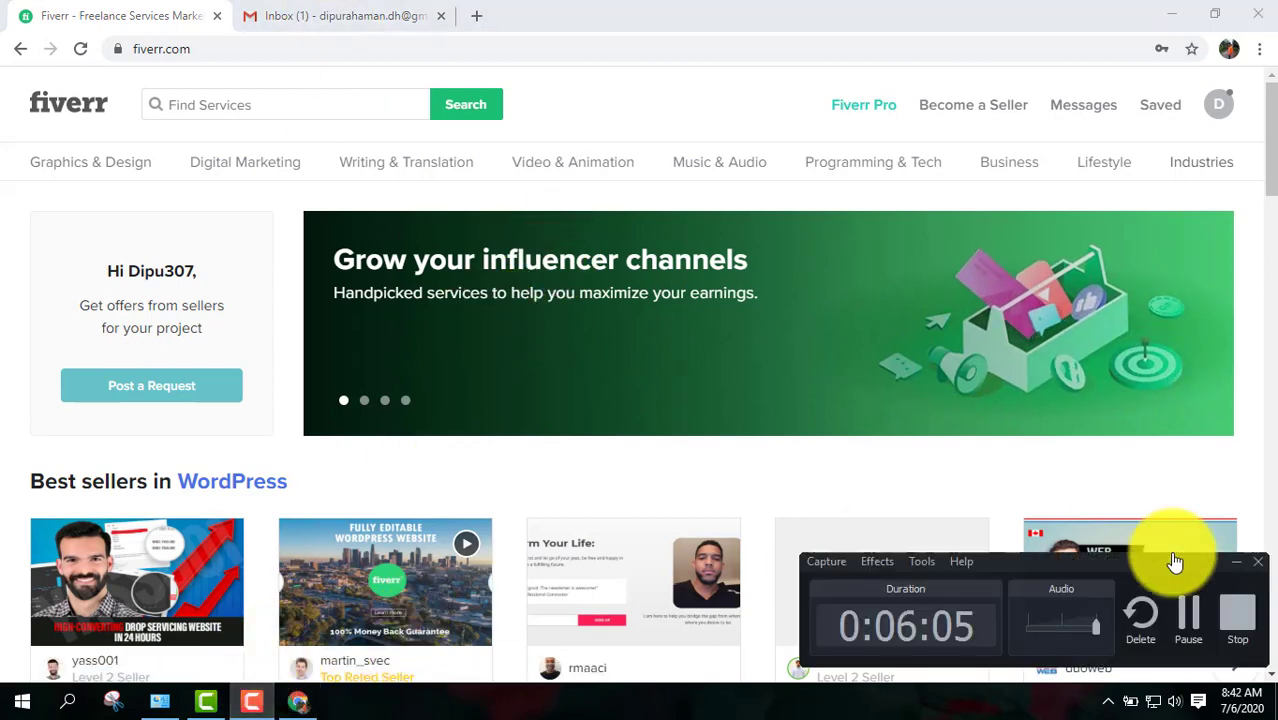
pyautogui.click(1190, 610)
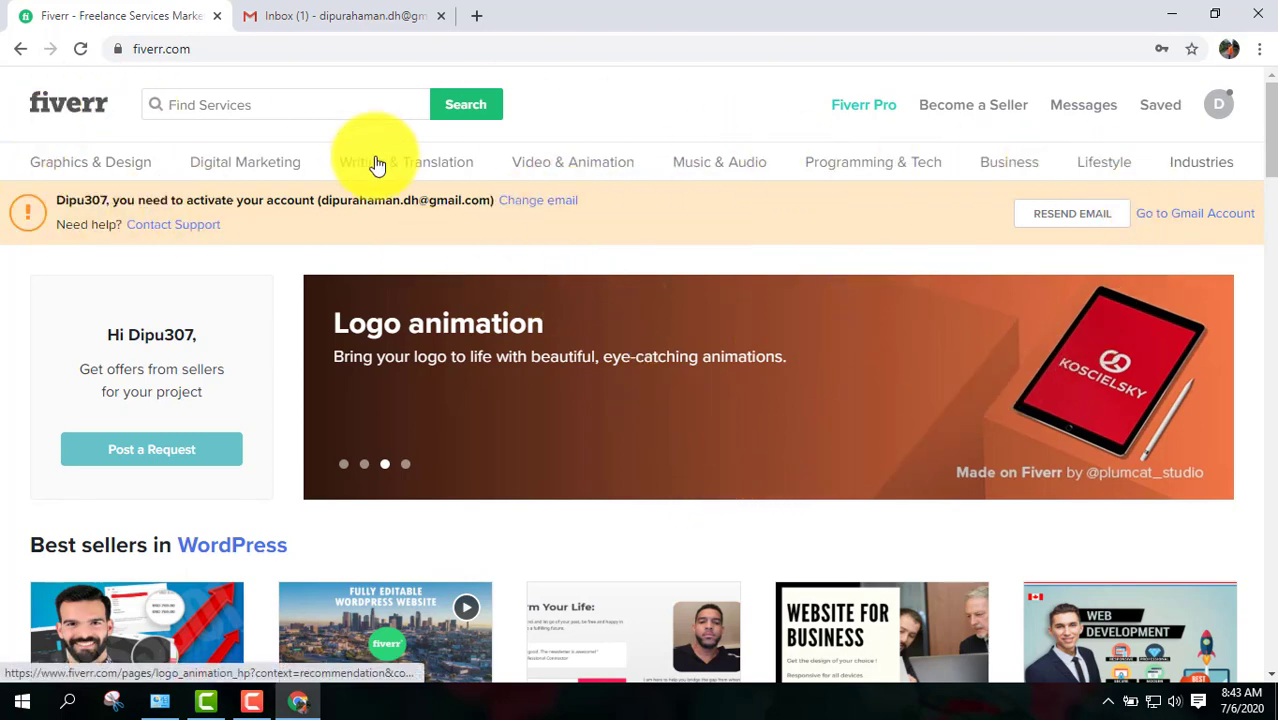
# - Open the "Fiverr: Activate Your New Account" email in Gmail and activate the account from it
pyautogui.moveTo(406, 162)
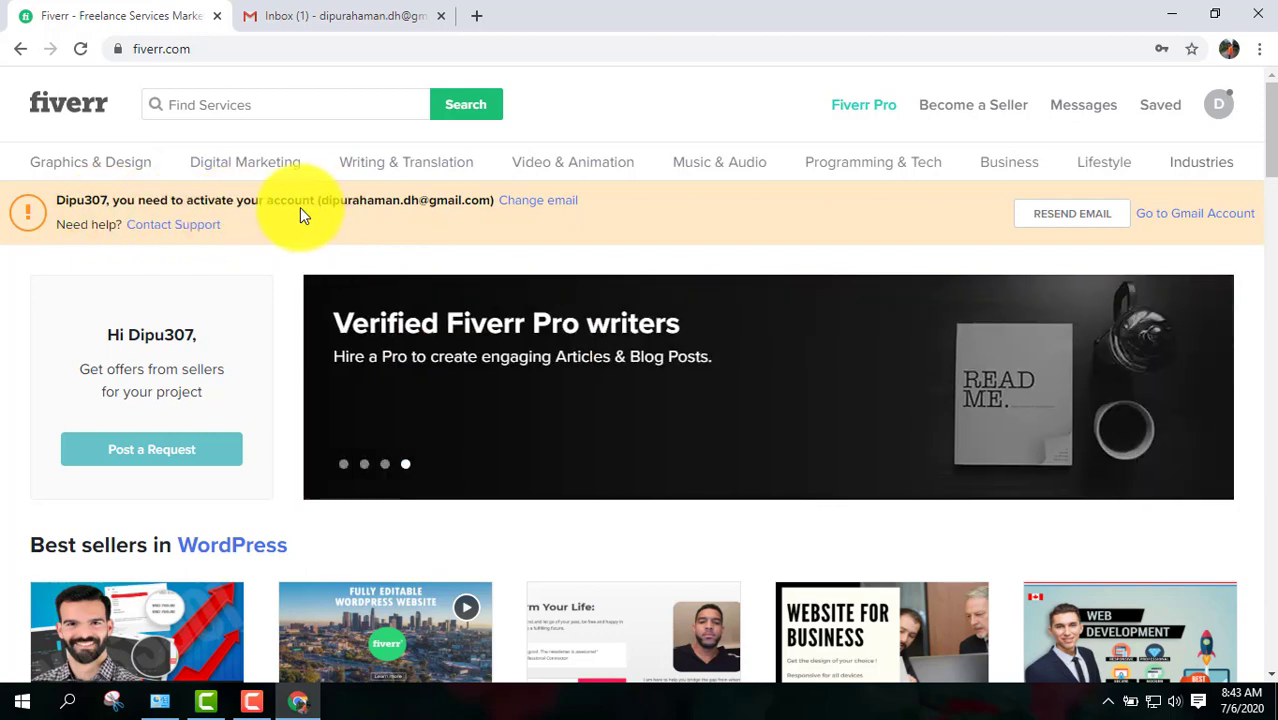
pyautogui.click(340, 14)
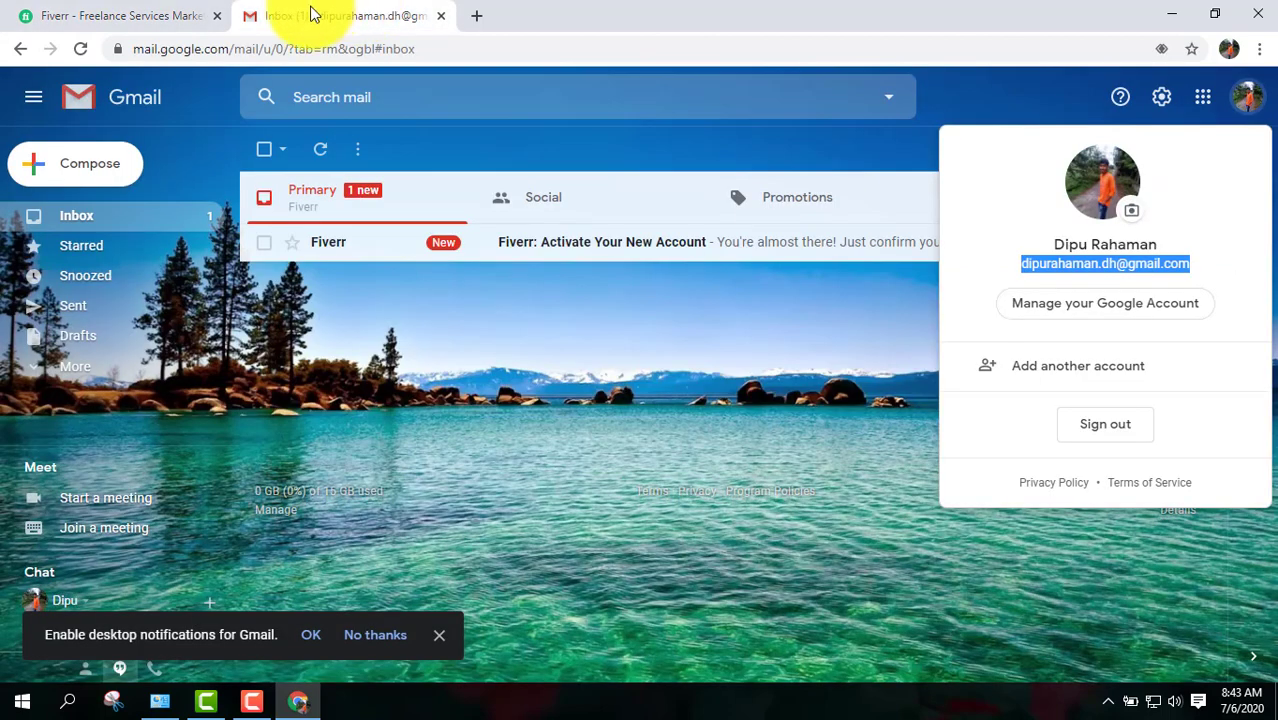
pyautogui.click(776, 365)
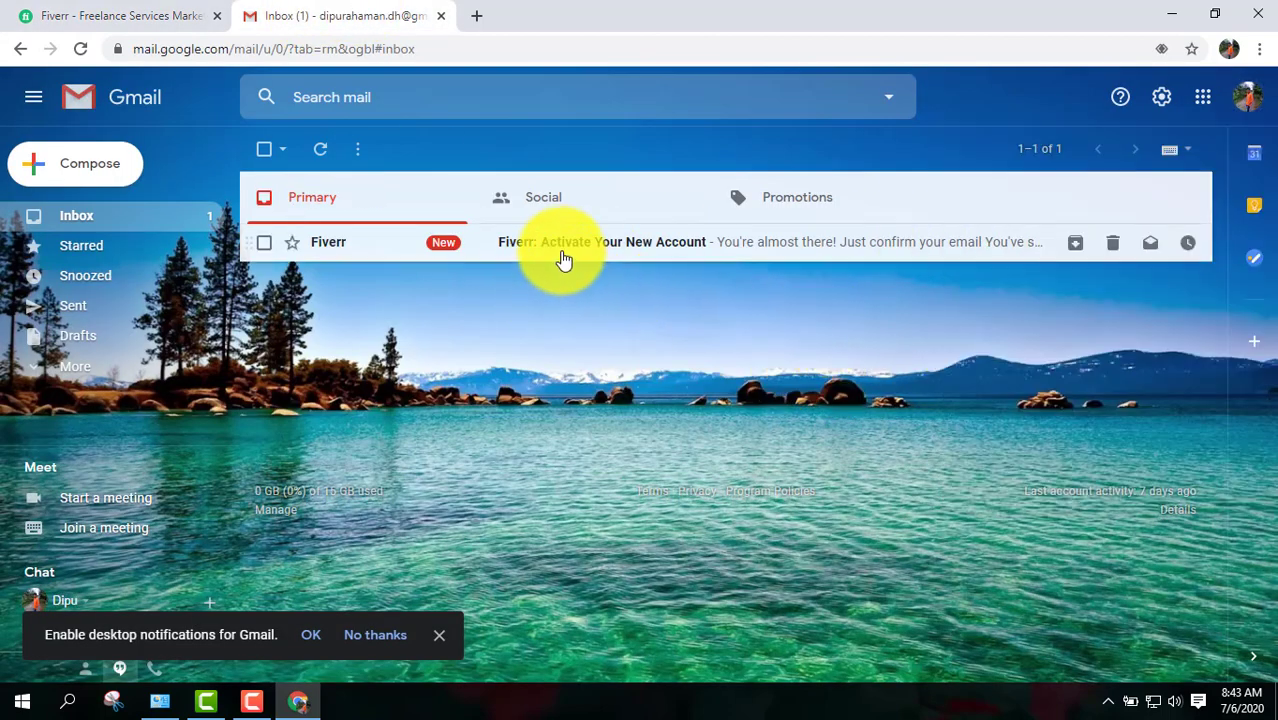
pyautogui.click(563, 258)
pyautogui.scroll(-1, 700, 430)
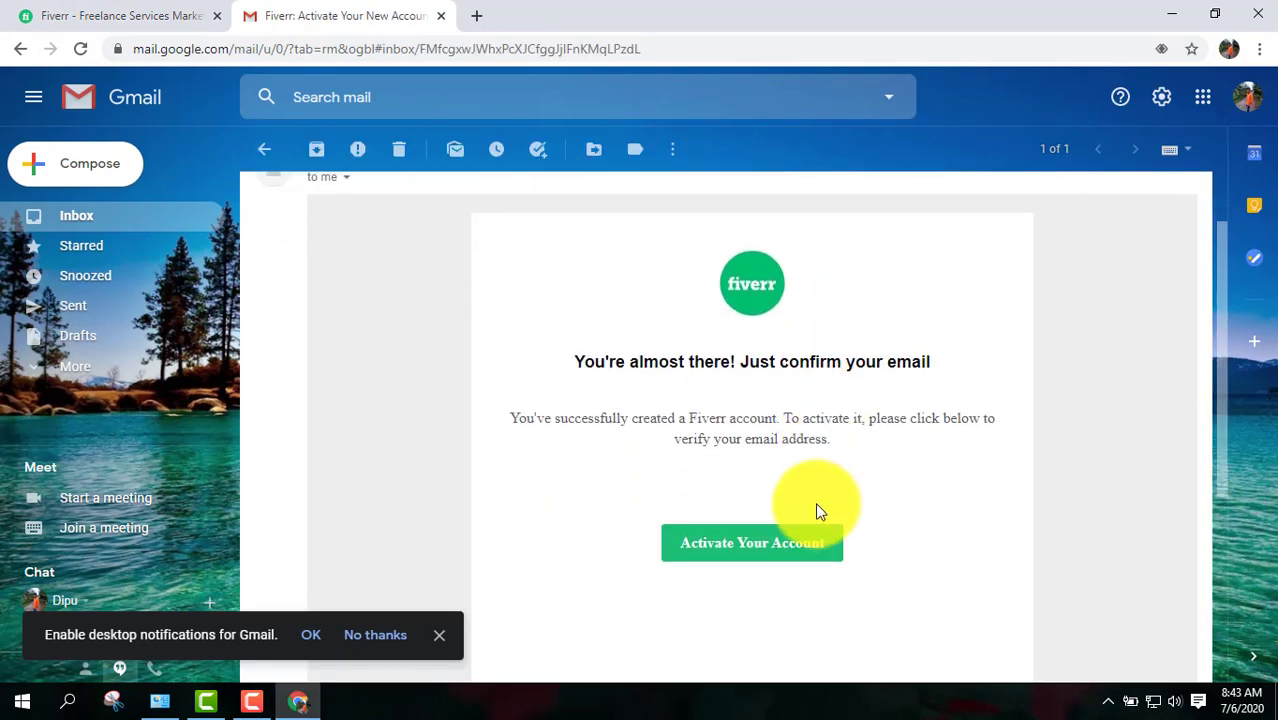
pyautogui.click(743, 545)
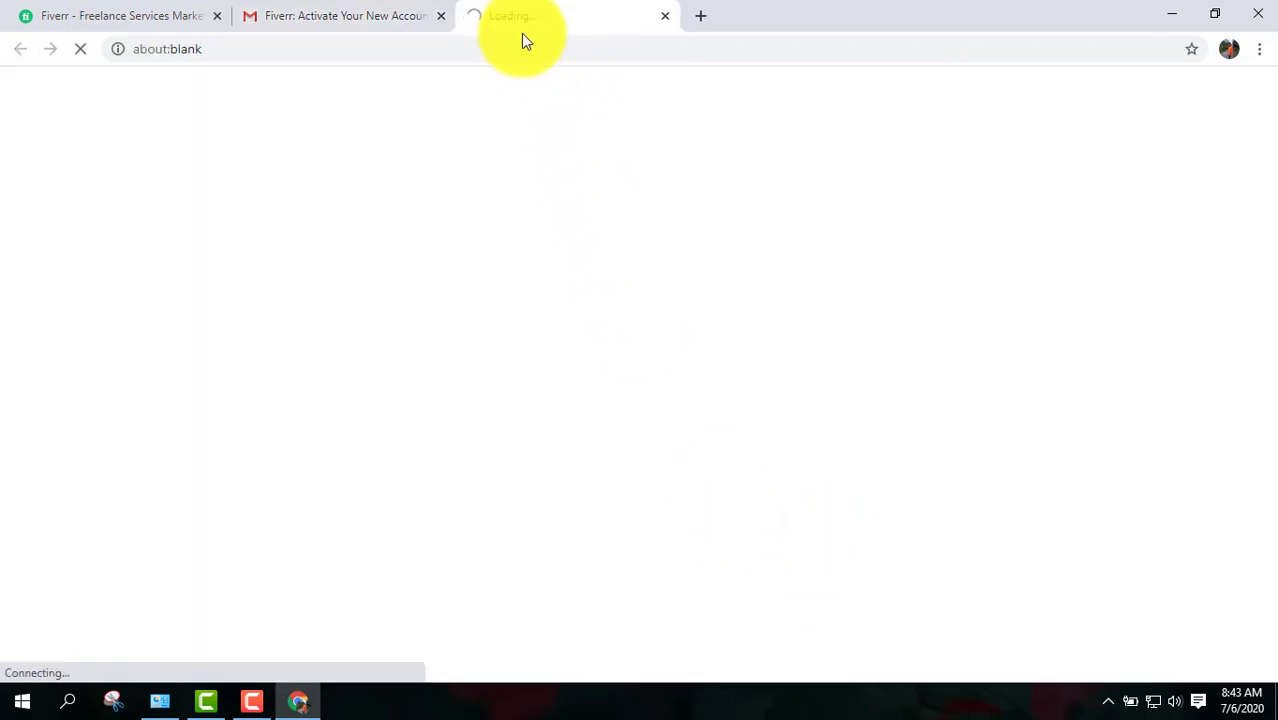
pyautogui.click(300, 14)
pyautogui.click(117, 10)
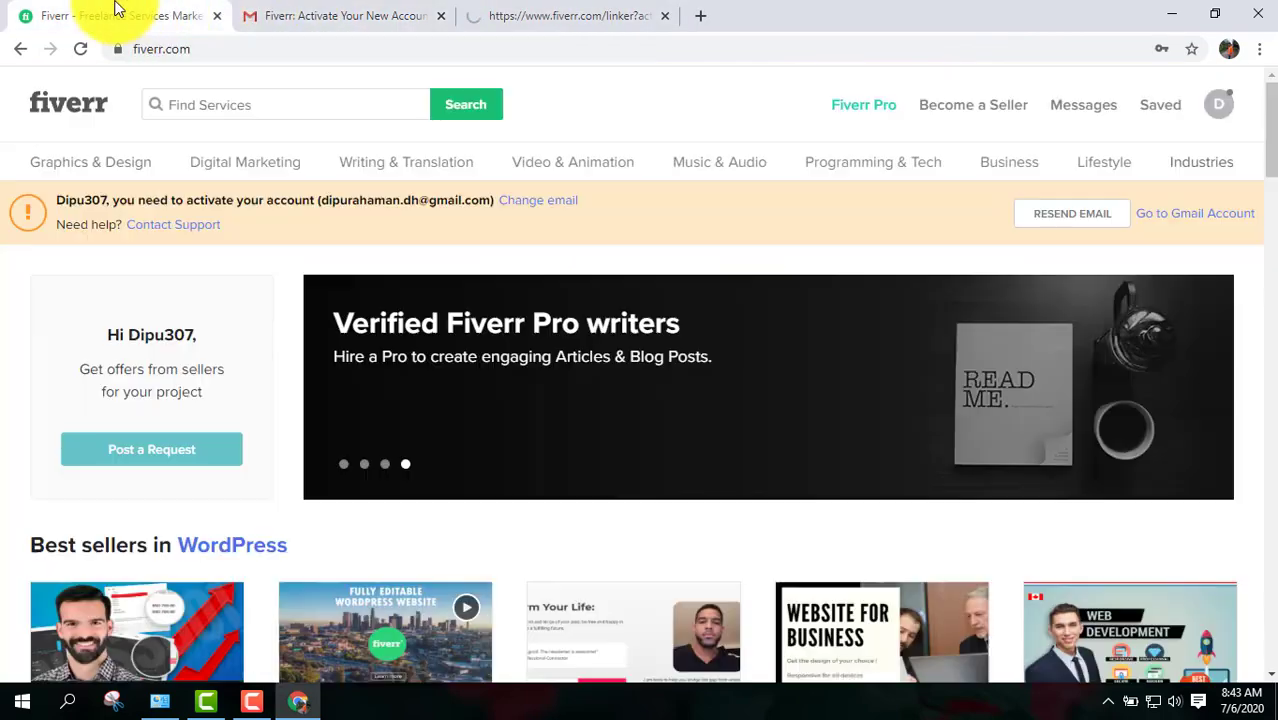
pyautogui.click(505, 10)
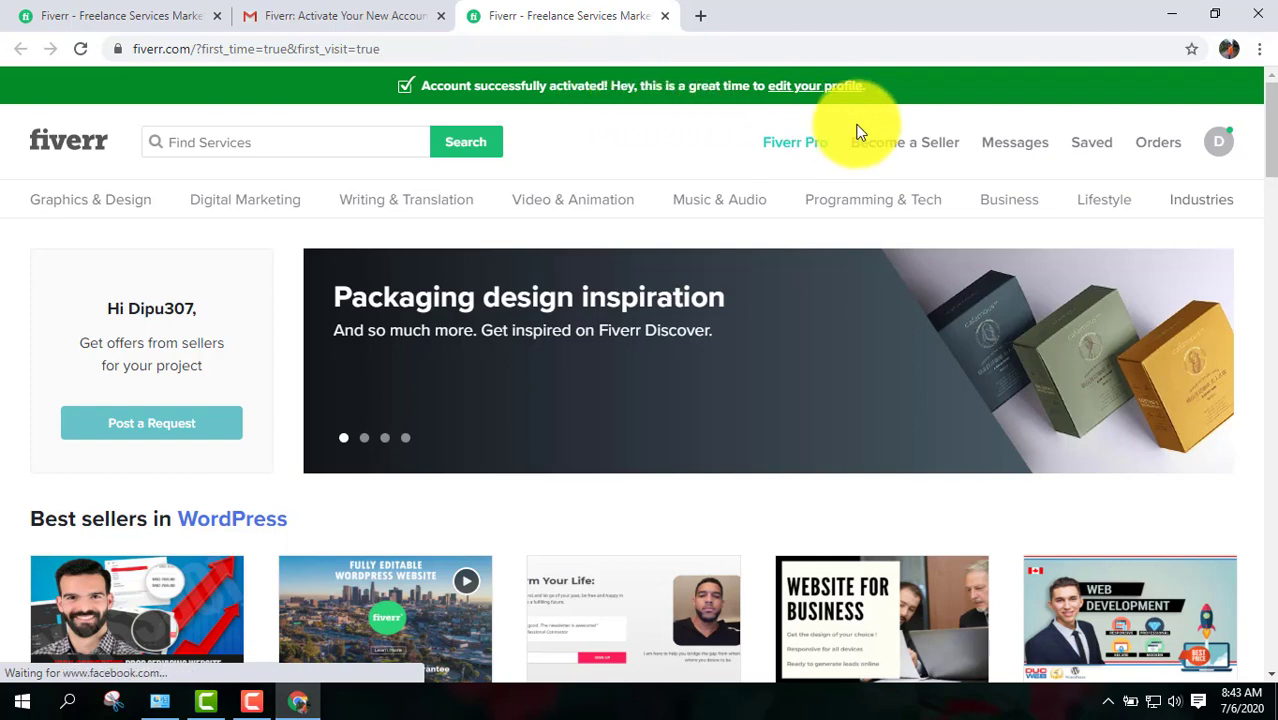
pyautogui.scroll(-2, 576, 375)
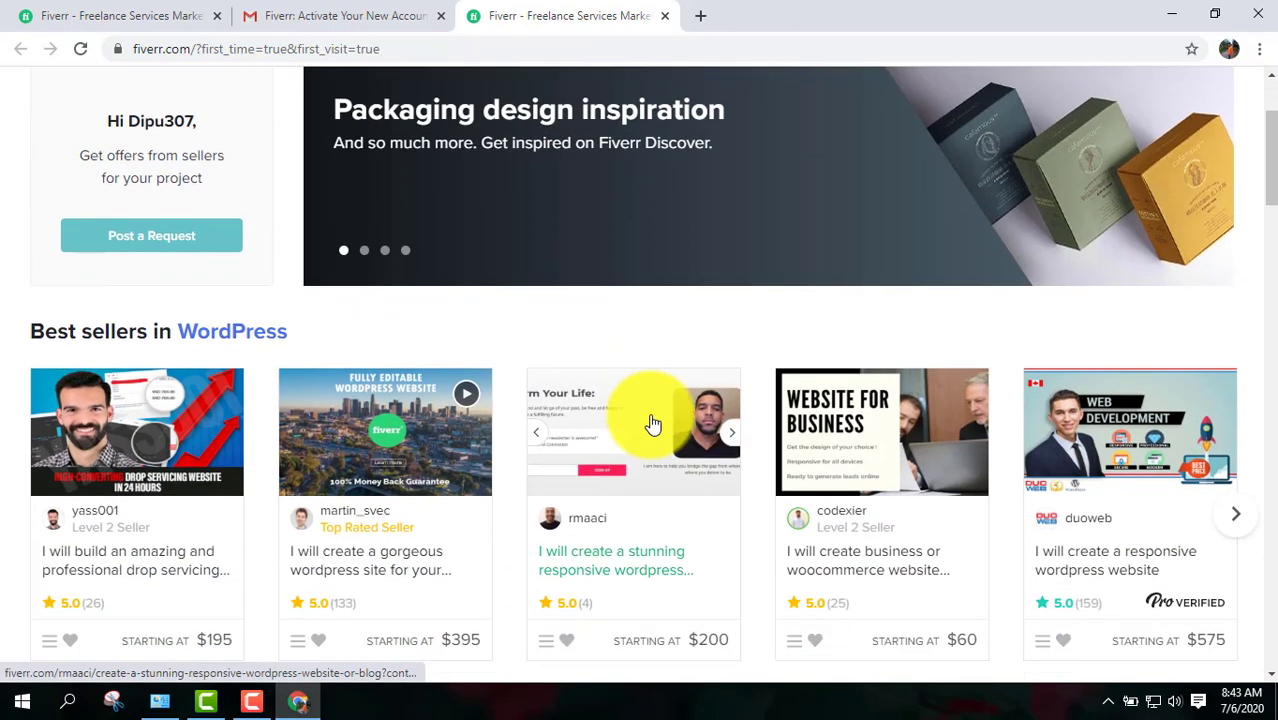
pyautogui.scroll(-2, 560, 410)
pyautogui.scroll(4, 291, 370)
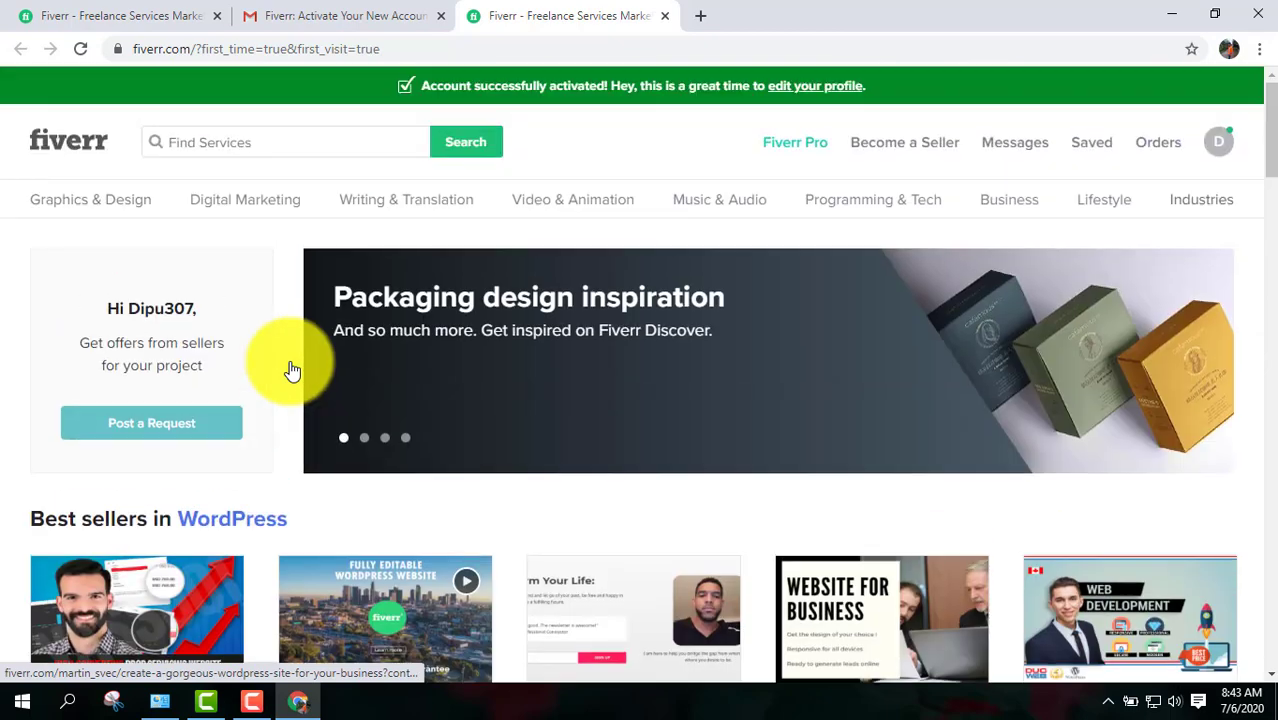
# - Open the new Fiverr account's profile page and look through its profile information
pyautogui.click(1219, 142)
pyautogui.click(1110, 203)
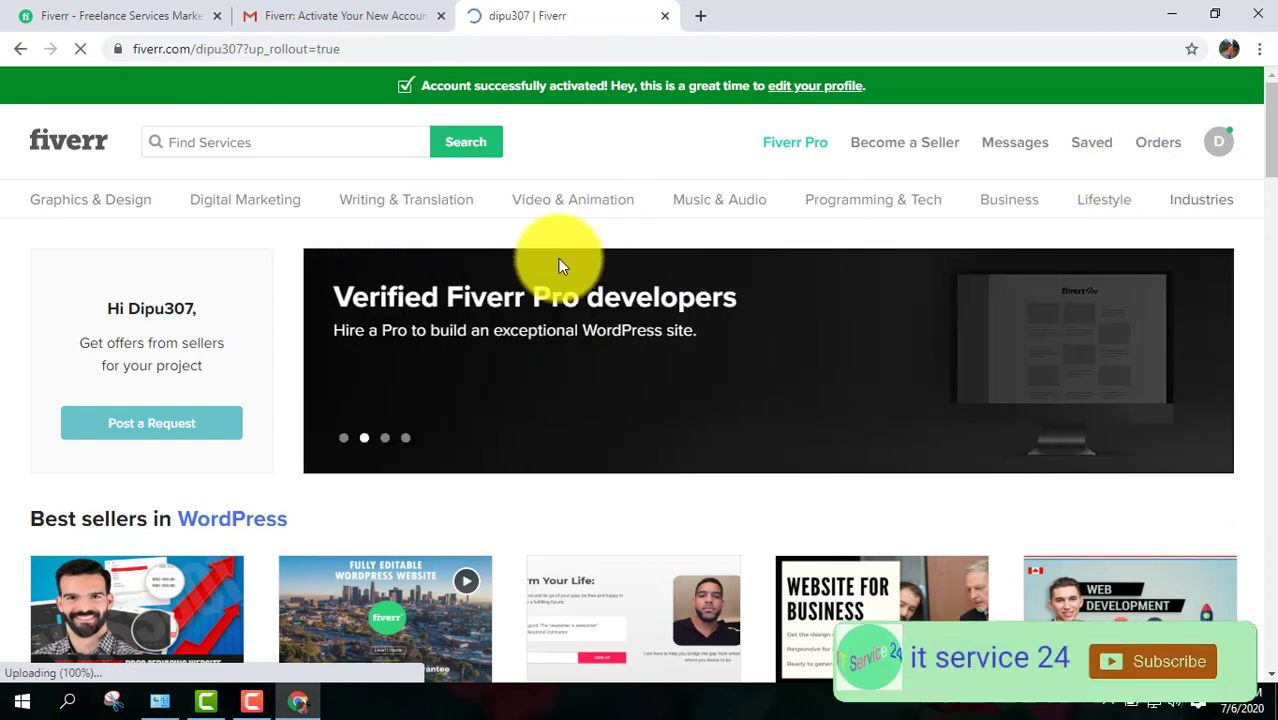
pyautogui.scroll(-1, 379, 298)
pyautogui.scroll(-2, 377, 291)
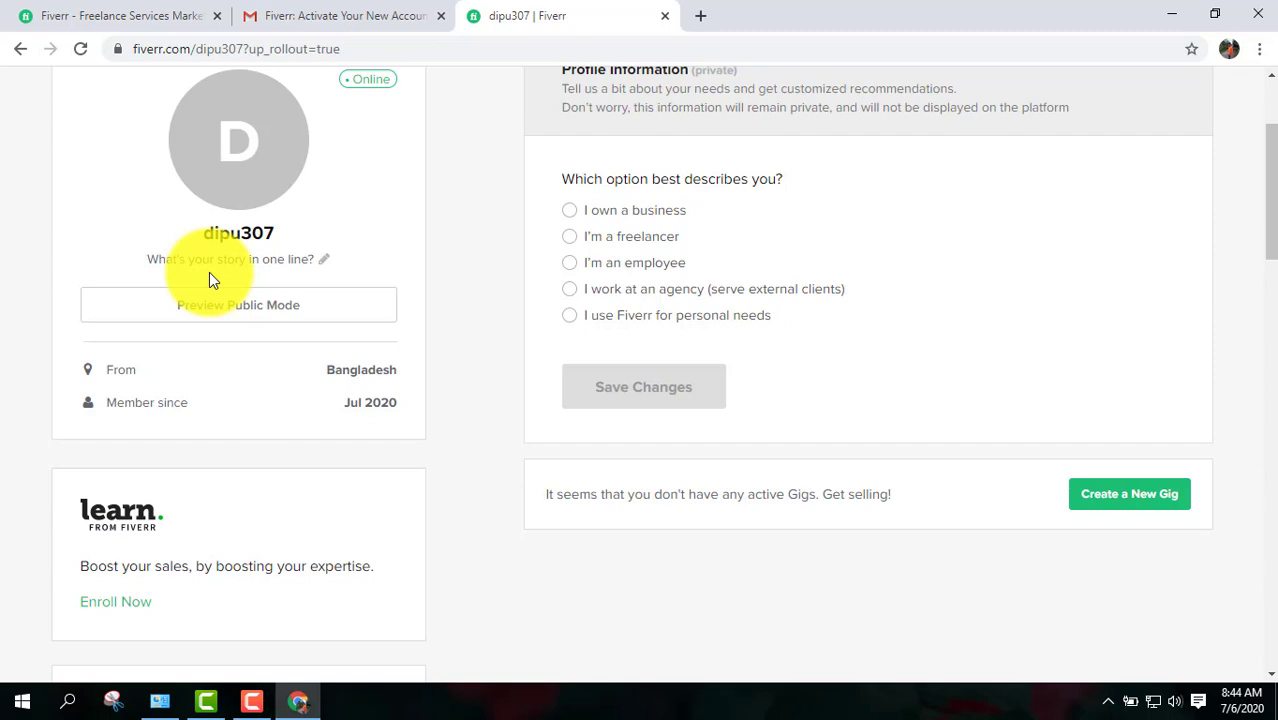
pyautogui.scroll(2, 485, 415)
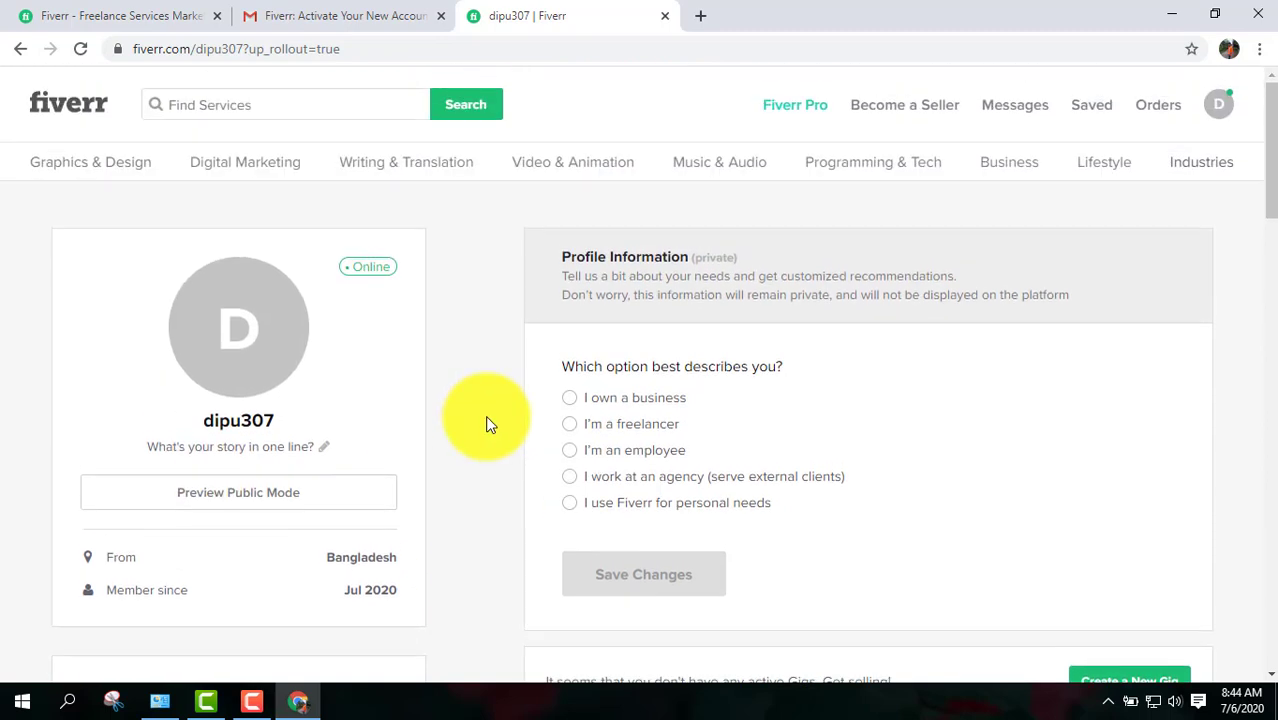